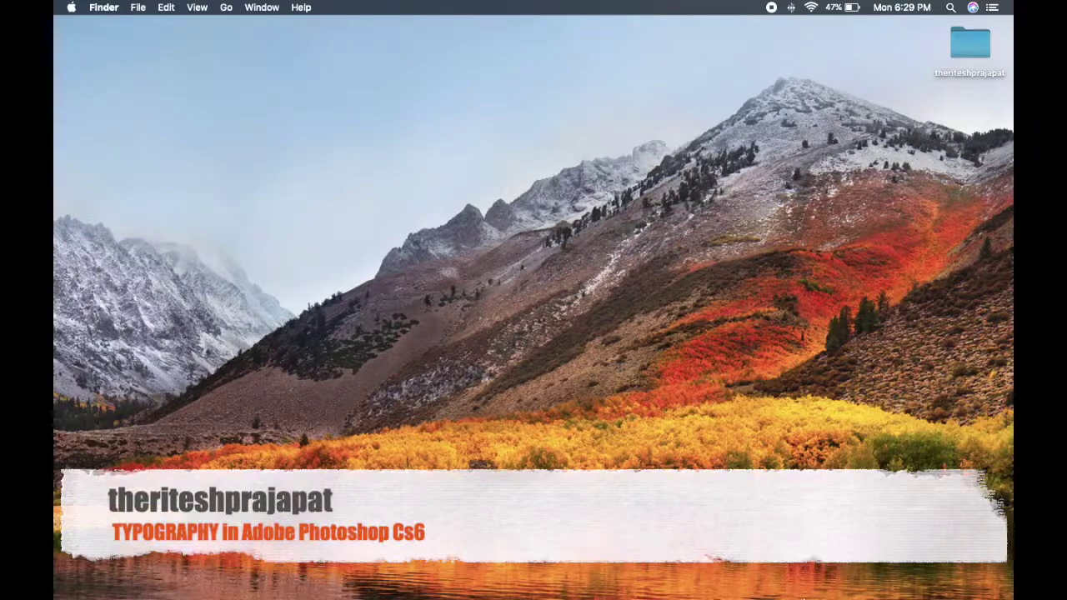
Create a new 22 × 18 inch document named Project 10
click(811, 587)
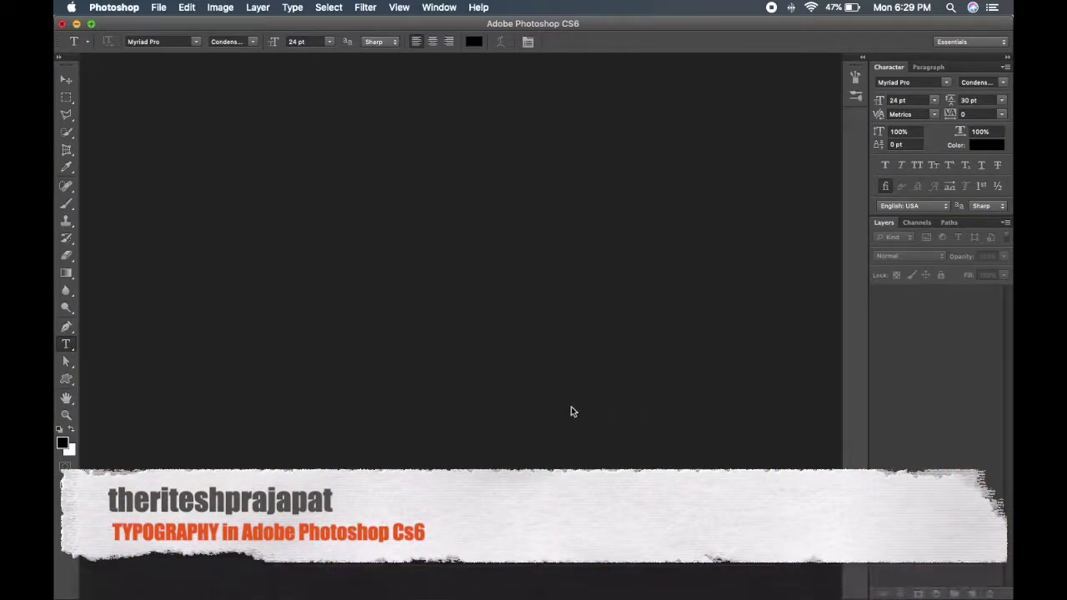
key(super+n)
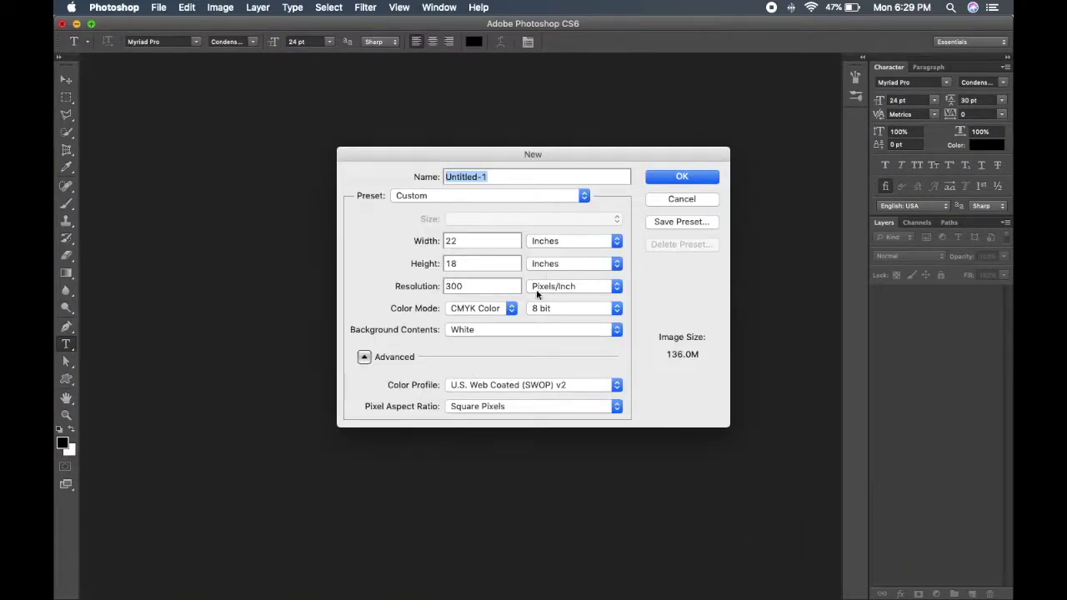
click(668, 182)
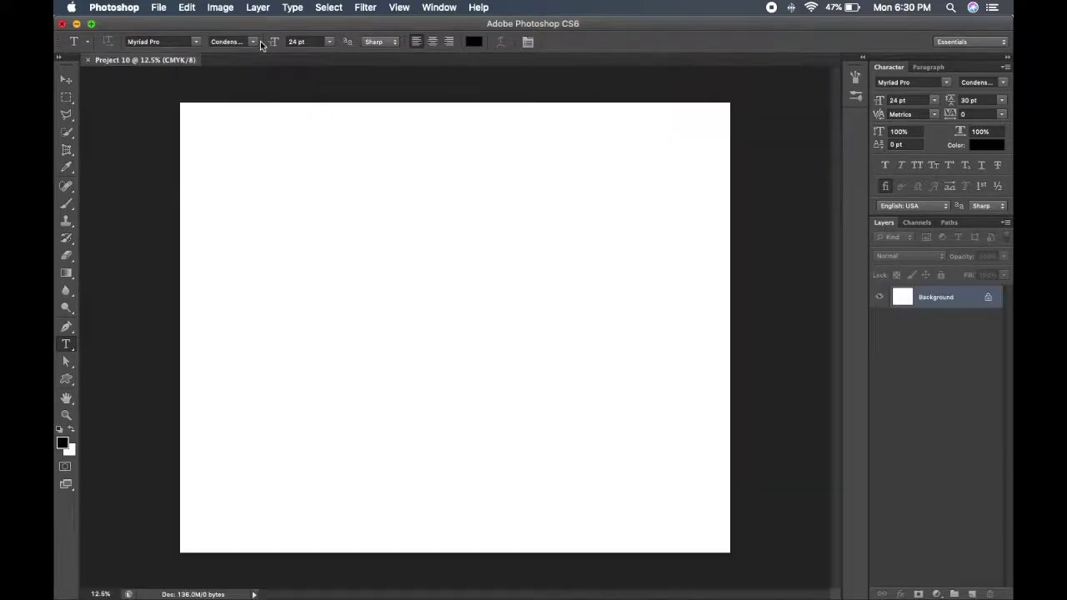
Open the woman's portrait, copy it, and paste it into Project 10 as Layer 1
click(158, 7)
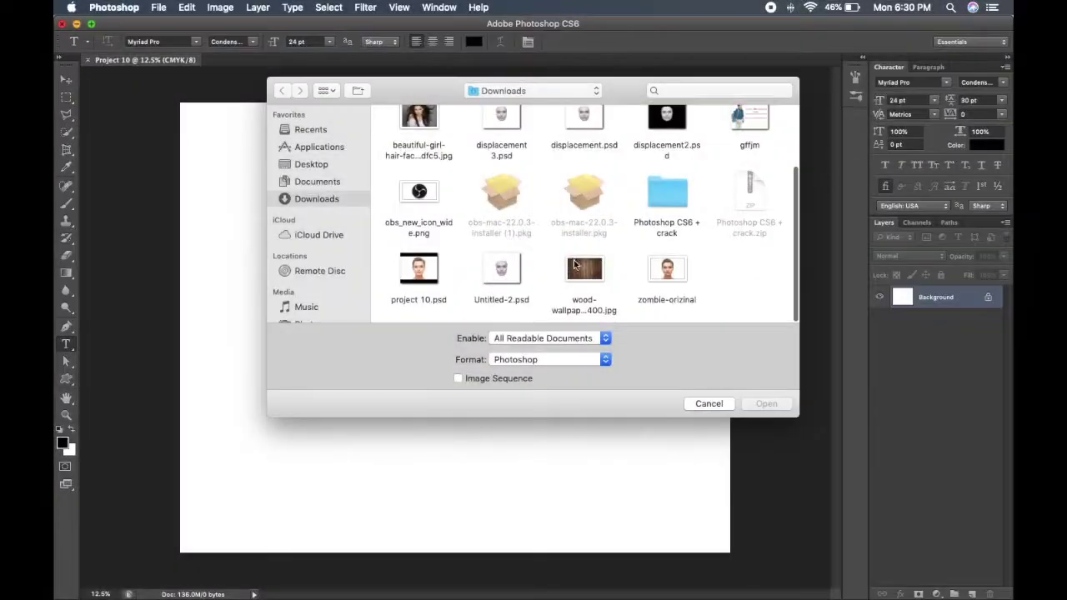
double_click(688, 304)
key(a)
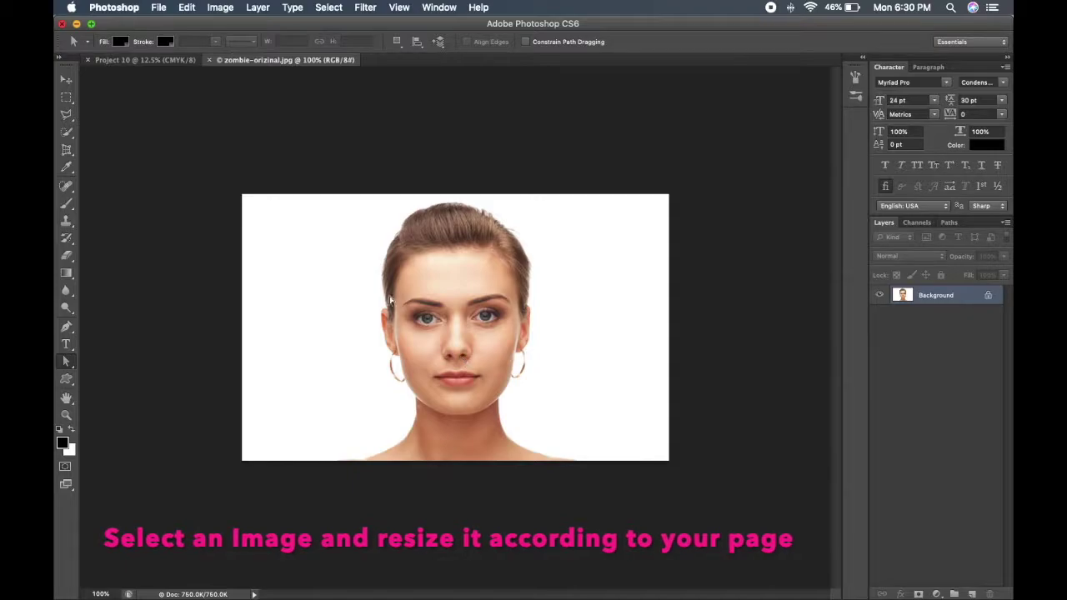
key(ctrl+a)
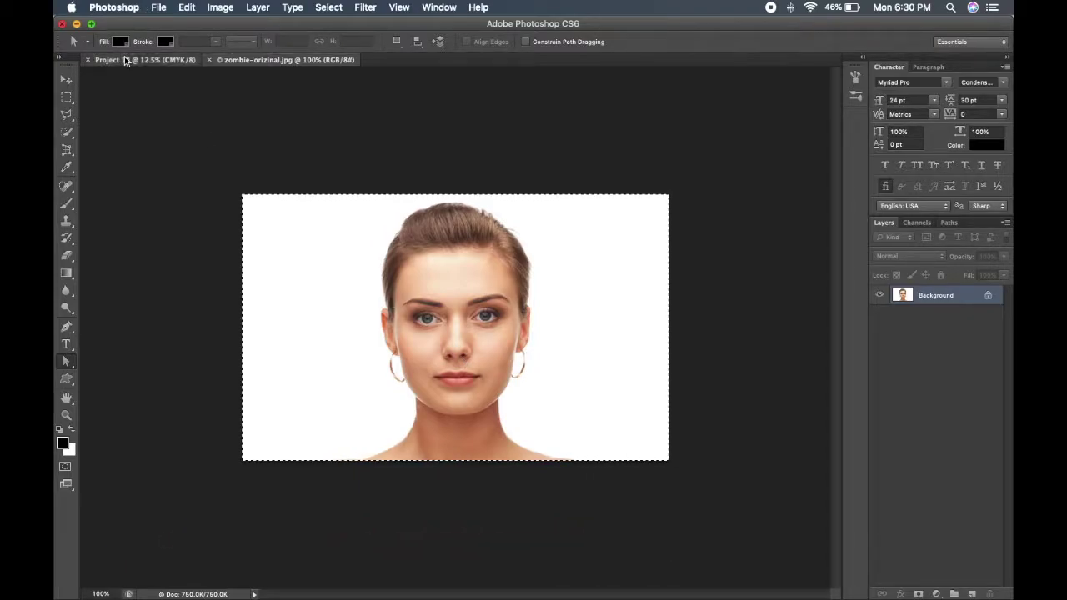
click(124, 58)
key(ctrl+v)
Enlarge the pasted portrait to fill most of the page and nudge it down slightly
key(ctrl+t)
drag(481, 310, 698, 159)
mouse_move(476, 298)
mouse_down()
mouse_move(358, 381)
mouse_move(211, 521)
mouse_move(116, 534)
mouse_up()
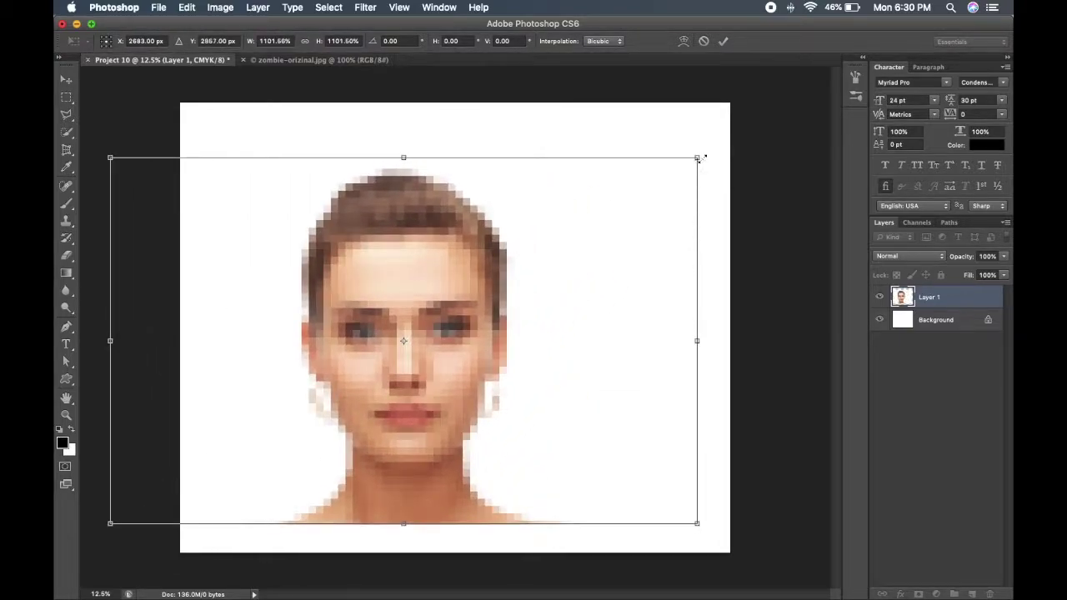
drag(697, 157, 790, 127)
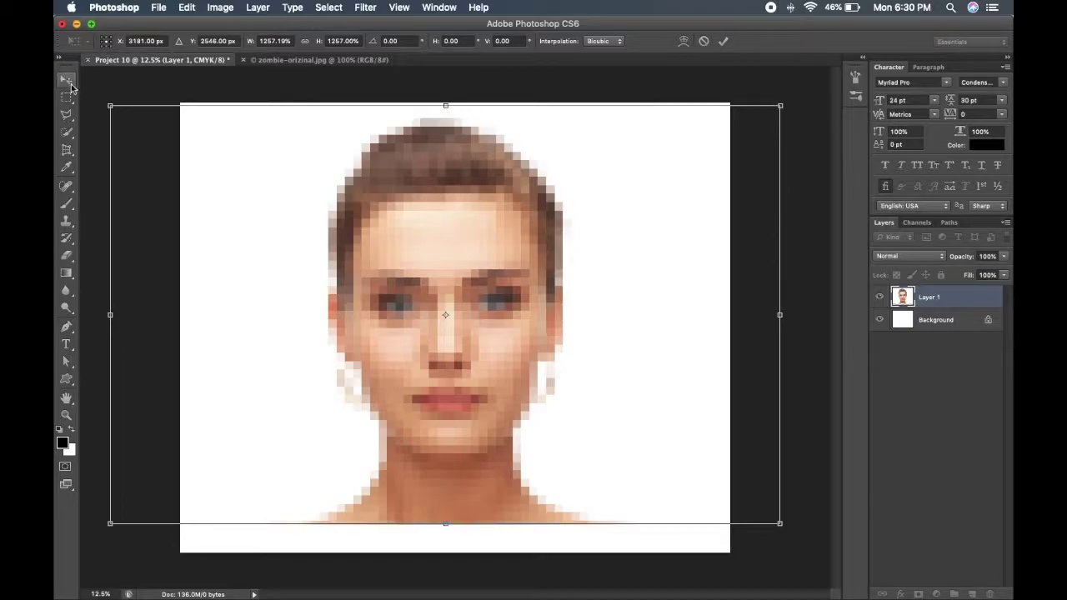
click(66, 81)
click(643, 218)
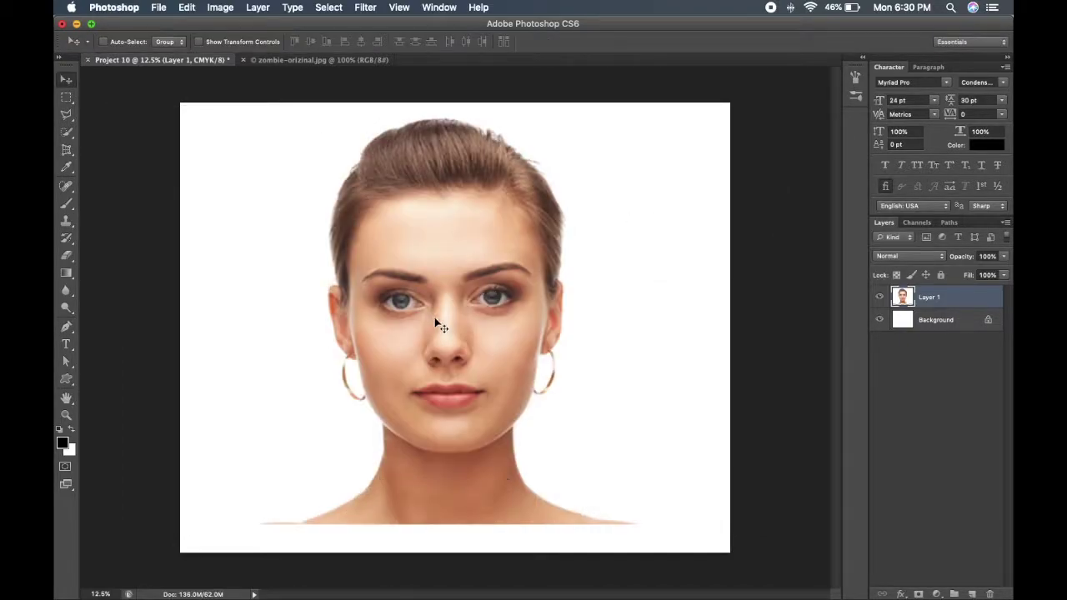
drag(435, 324, 437, 335)
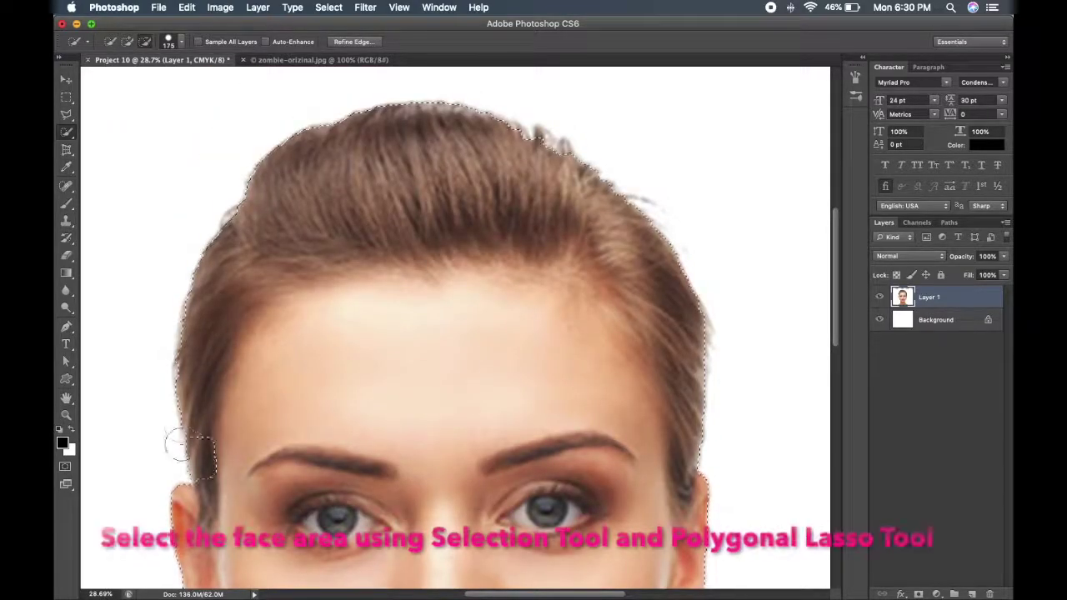
Trace the face outline along the hairline with the Polygonal Lasso
key(l)
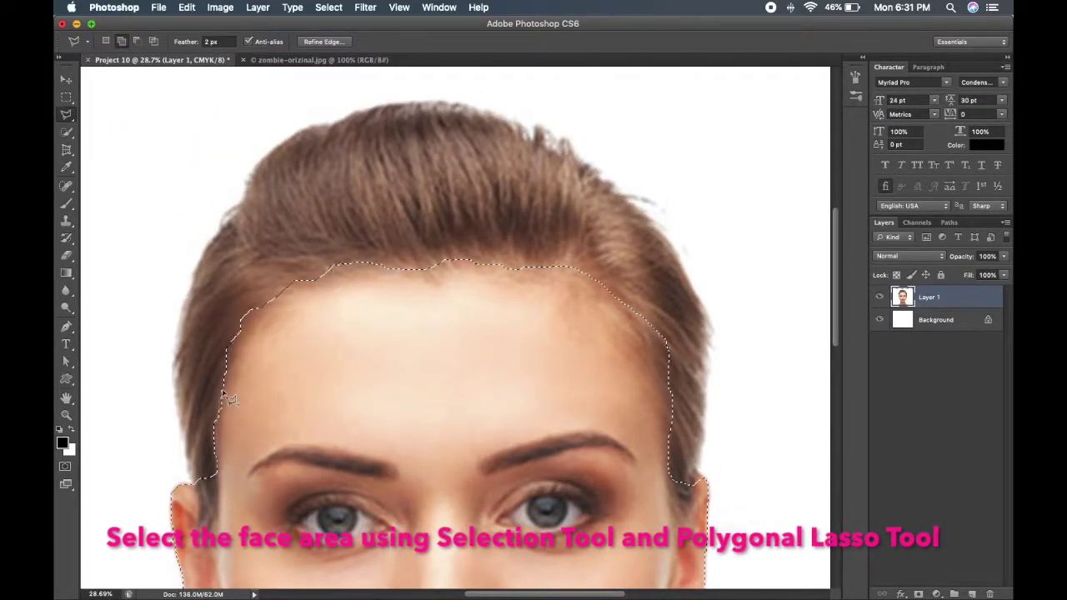
click(417, 261)
click(567, 265)
click(635, 347)
click(161, 232)
click(219, 465)
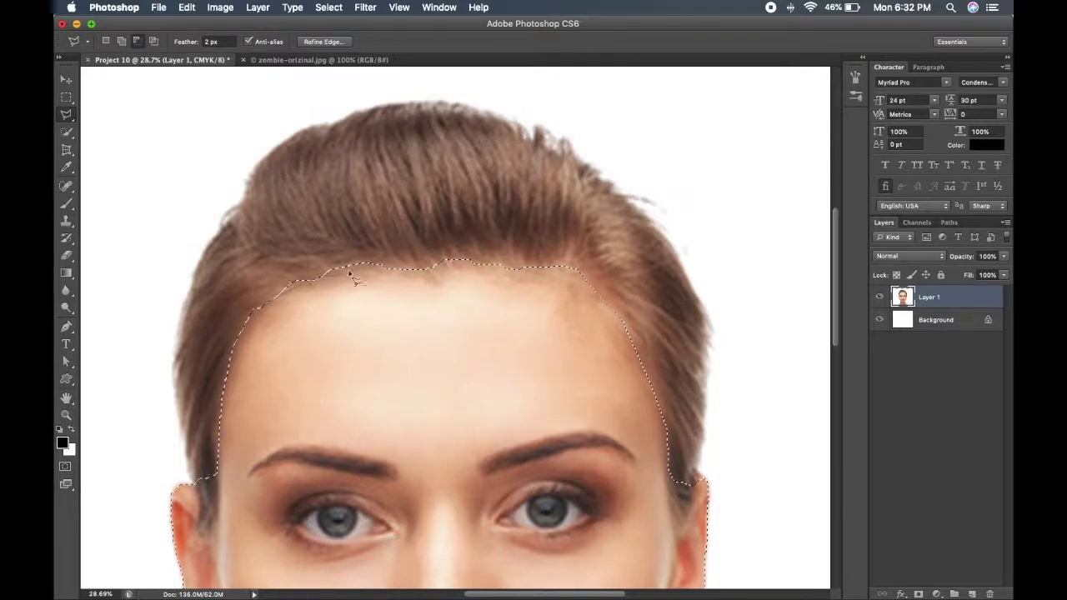
Copy the selected face onto a new Layer 2
scroll(455, 266, left, 2)
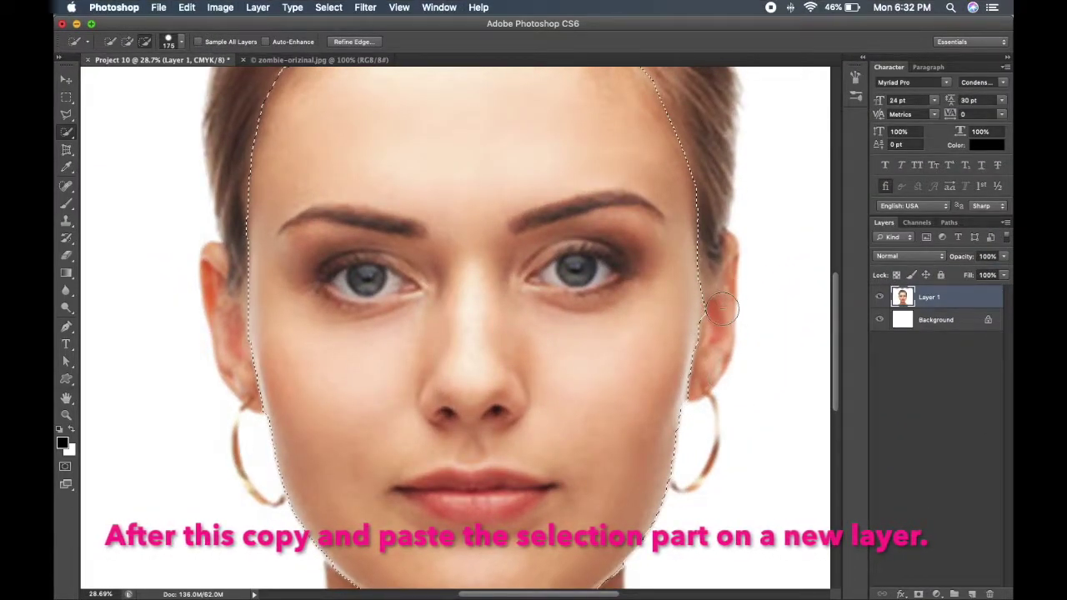
scroll(548, 430, down, 1)
scroll(547, 433, down, 2)
scroll(548, 437, up, 5)
scroll(548, 438, down, 2)
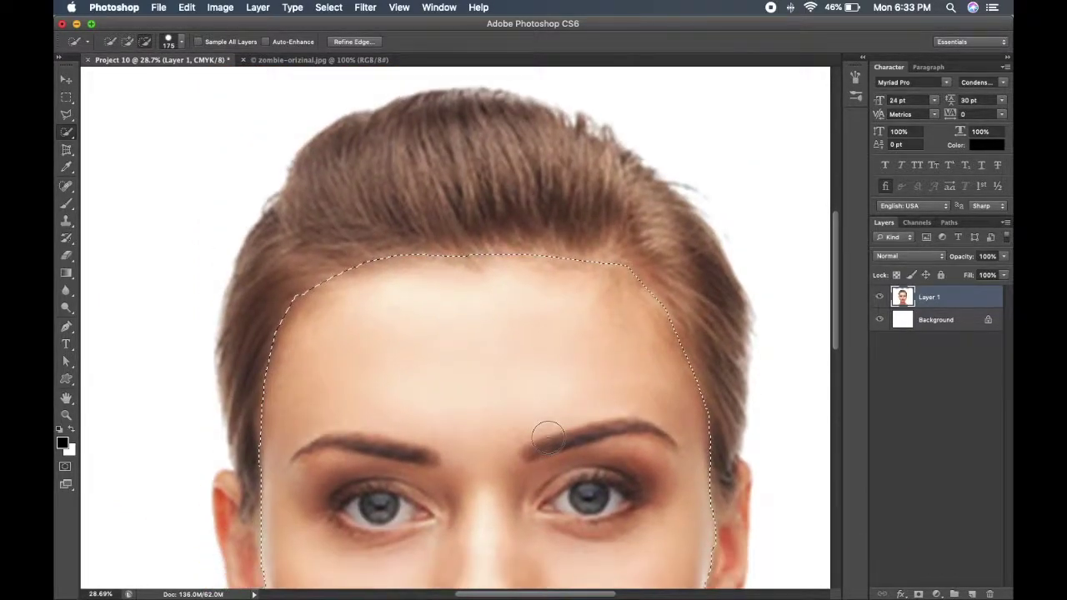
scroll(548, 438, down, 2)
key(super+j)
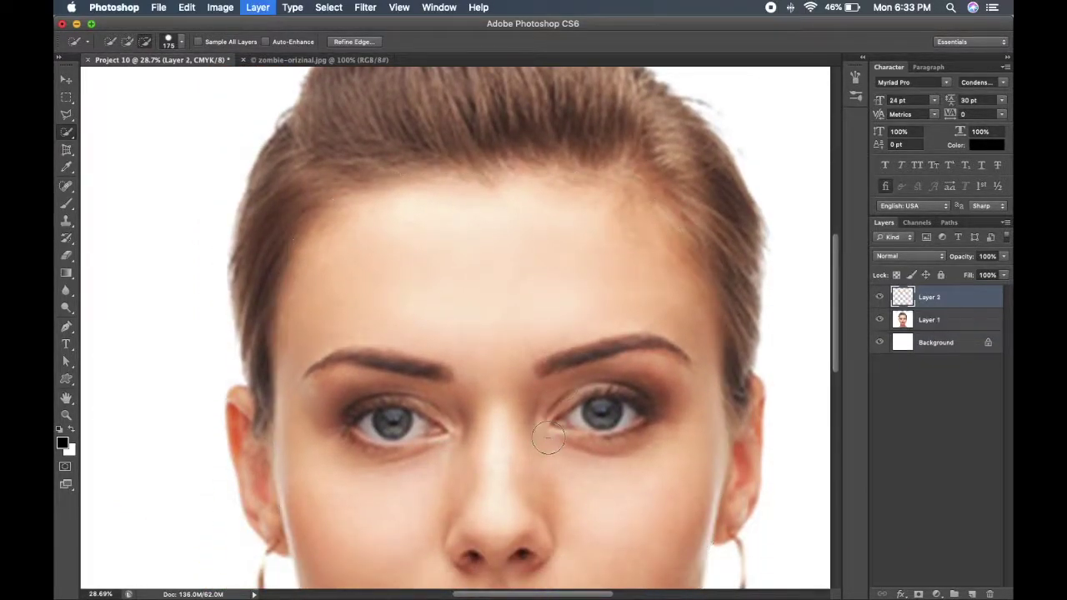
Desaturate Layer 2 so the copied face turns grey
scroll(548, 438, down, 1)
scroll(548, 438, down, 3)
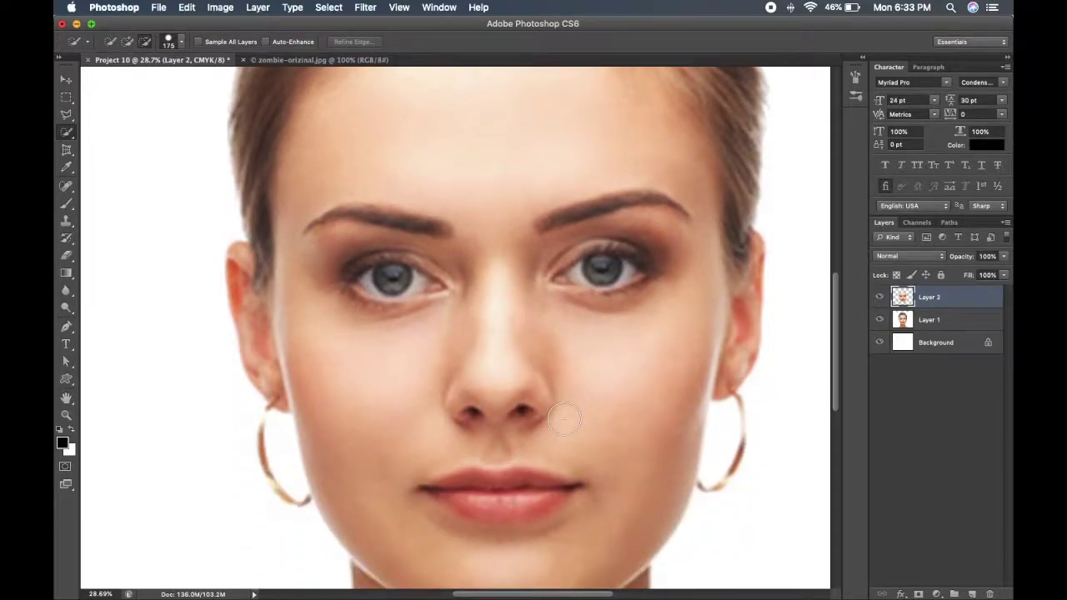
key(super+shift+u)
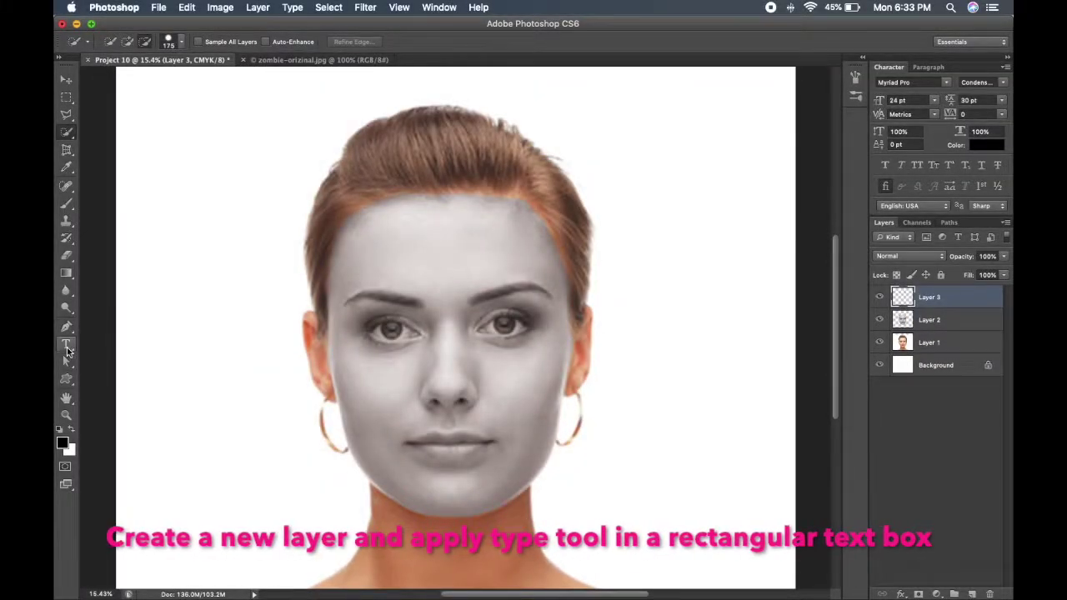
Draw a paragraph text box and paste in Apple Wikipedia article text
click(67, 348)
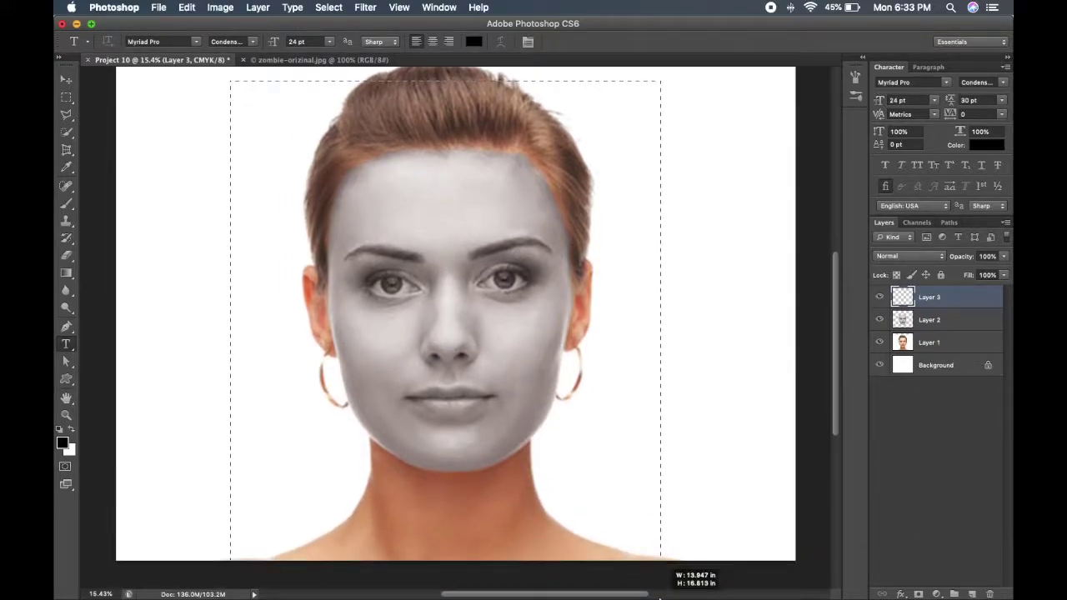
drag(655, 579, 689, 551)
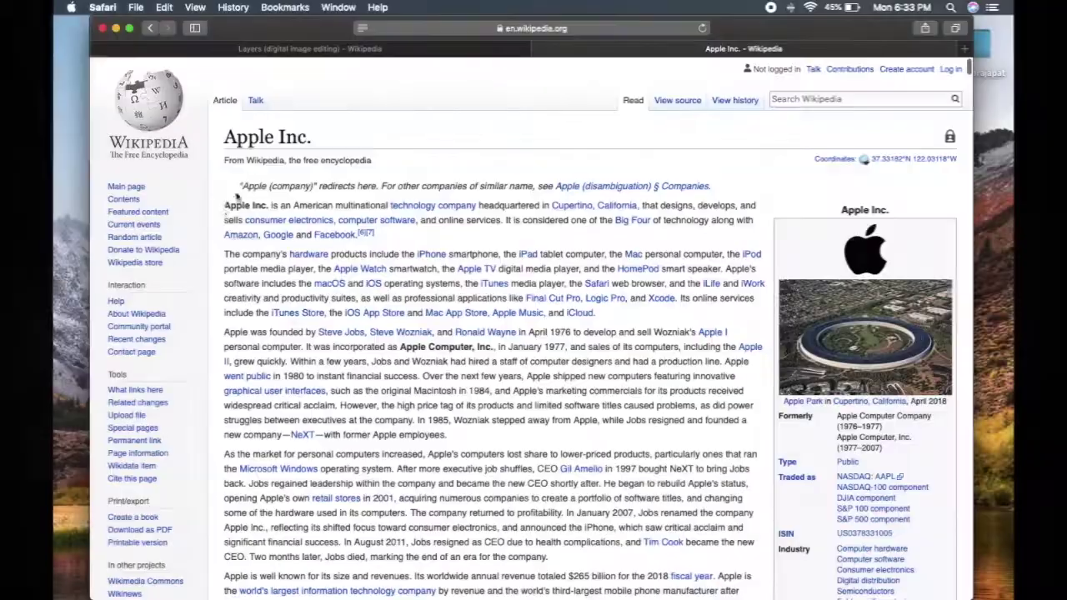
mouse_move(226, 208)
mouse_down()
mouse_move(392, 383)
mouse_move(625, 579)
mouse_up()
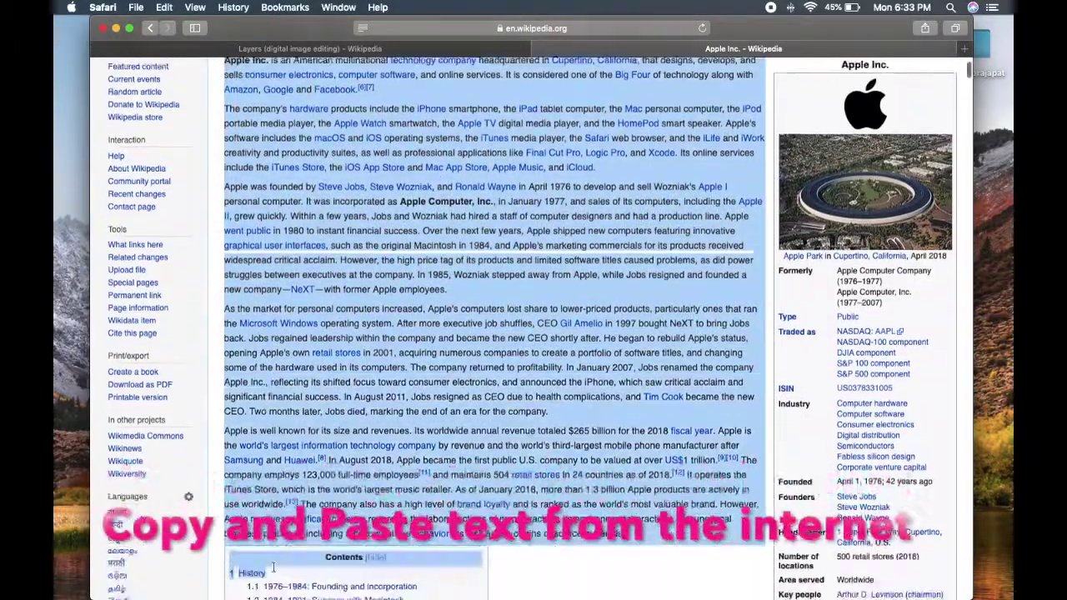
key(super+c)
key(super+v)
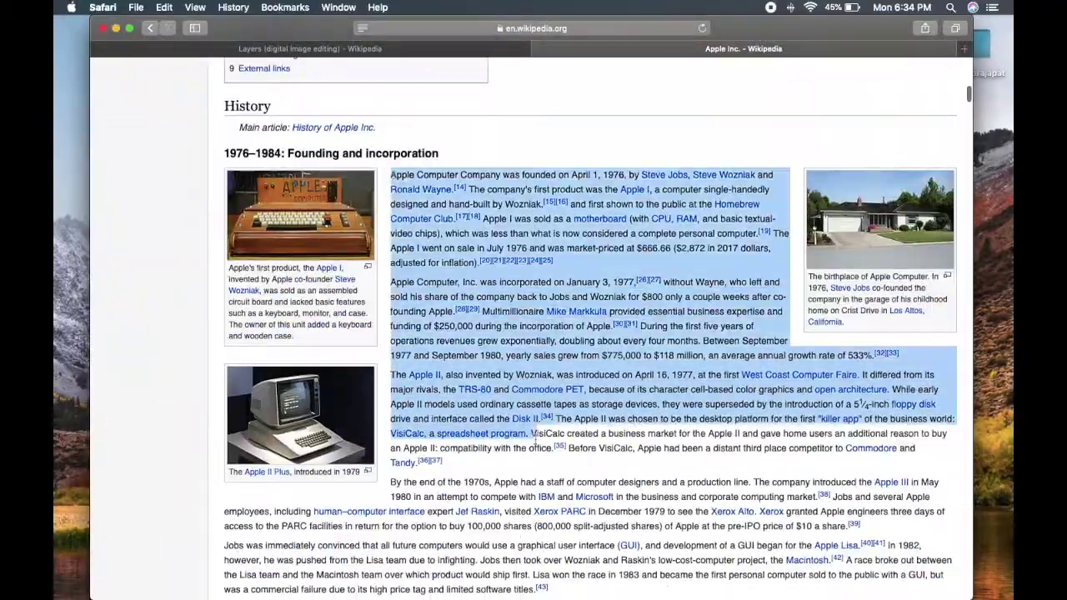
key(super+c)
key(super+v)
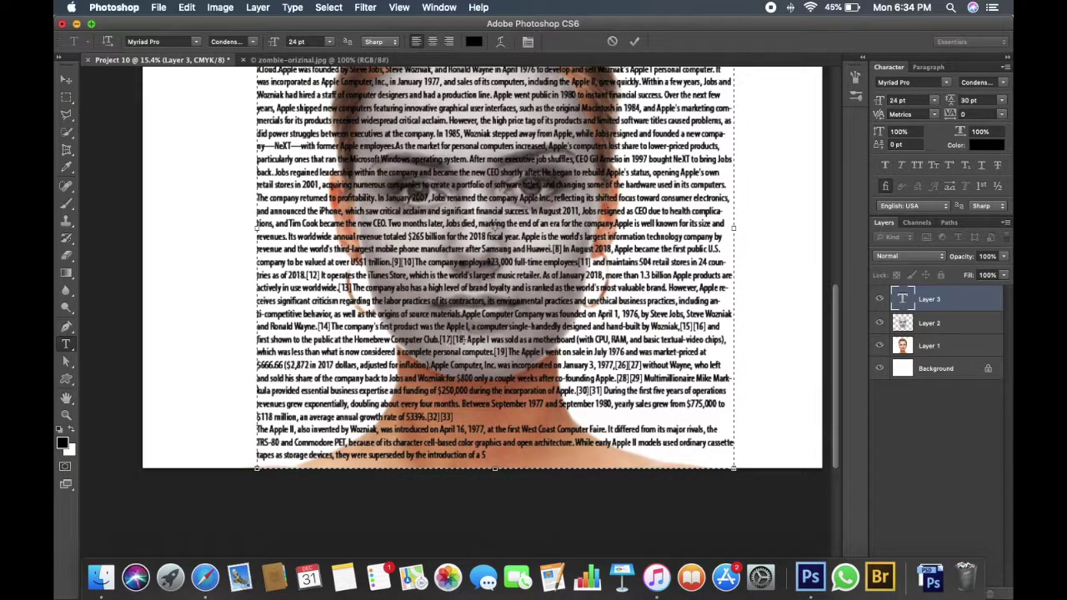
Remove citation numbers from the text and set line spacing to 24 pt
click(719, 326)
key(BackSpace)
key(BackSpace)
key(BackSpace)
click(464, 339)
key(BackSpace)
key(BackSpace)
key(BackSpace)
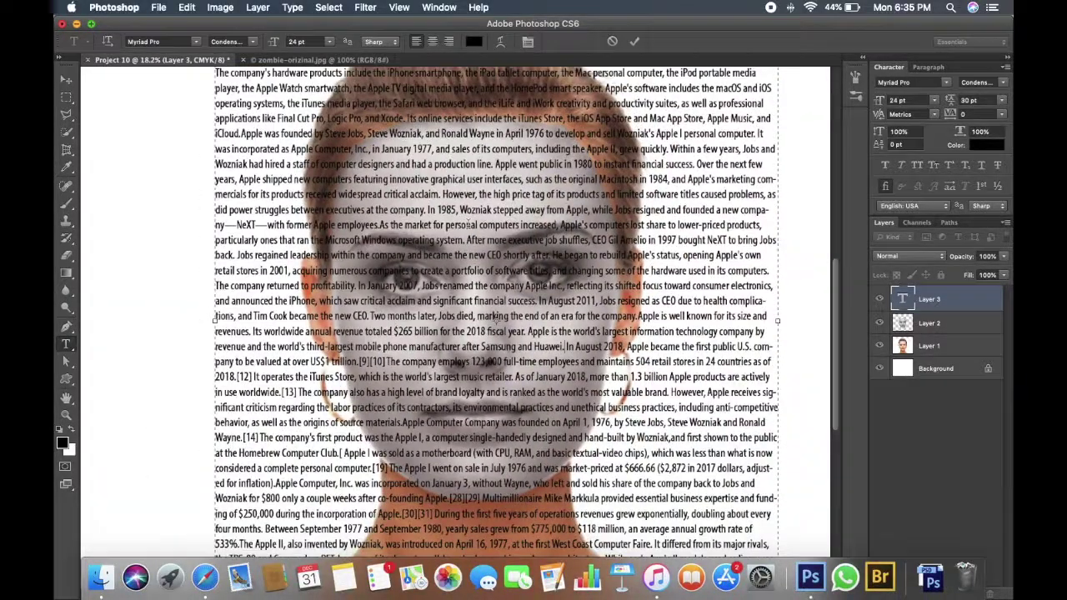
key(super+a)
click(1004, 100)
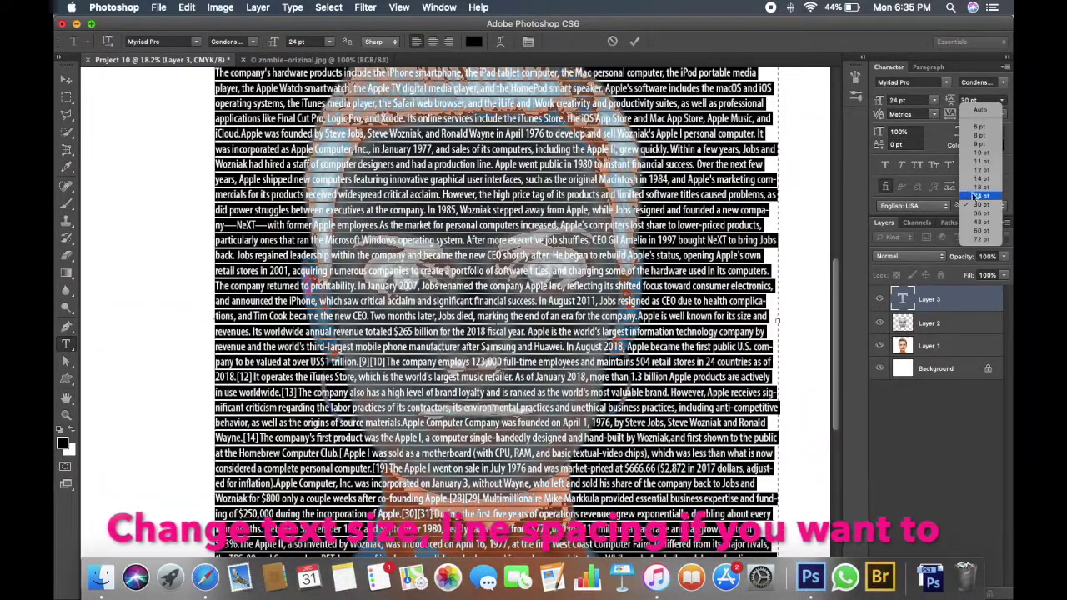
click(980, 196)
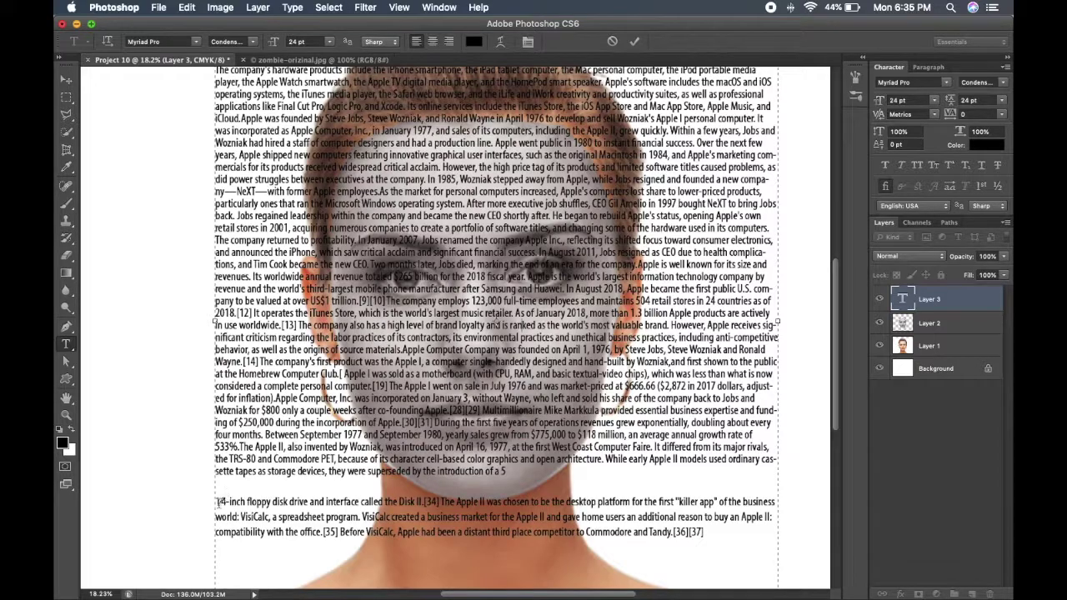
key(BackSpace)
key(BackSpace)
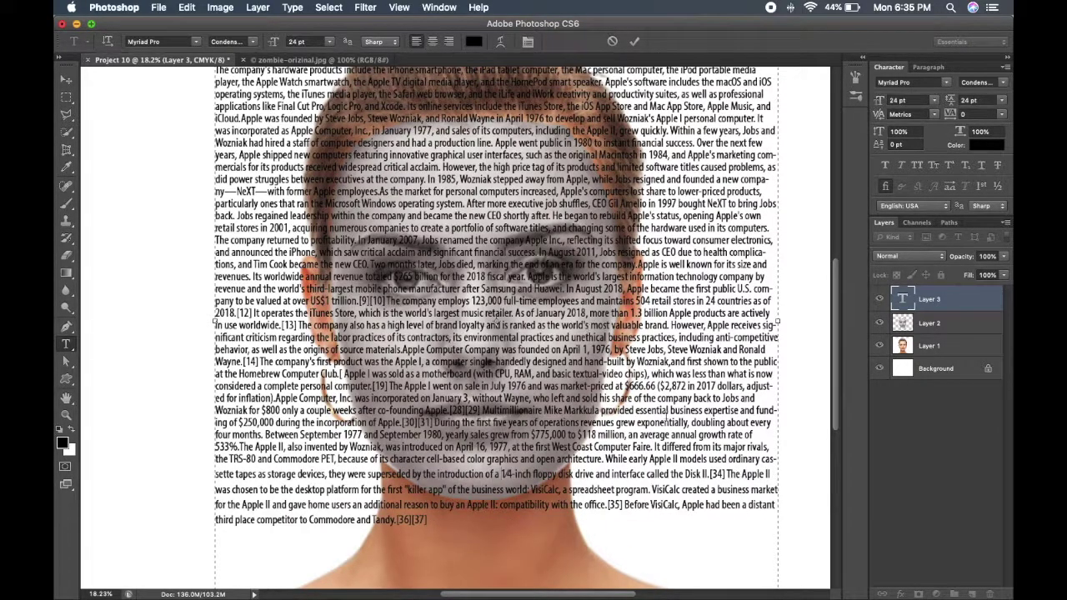
Try an 18 pt text size, then set all the text back to 24 pt
click(1003, 115)
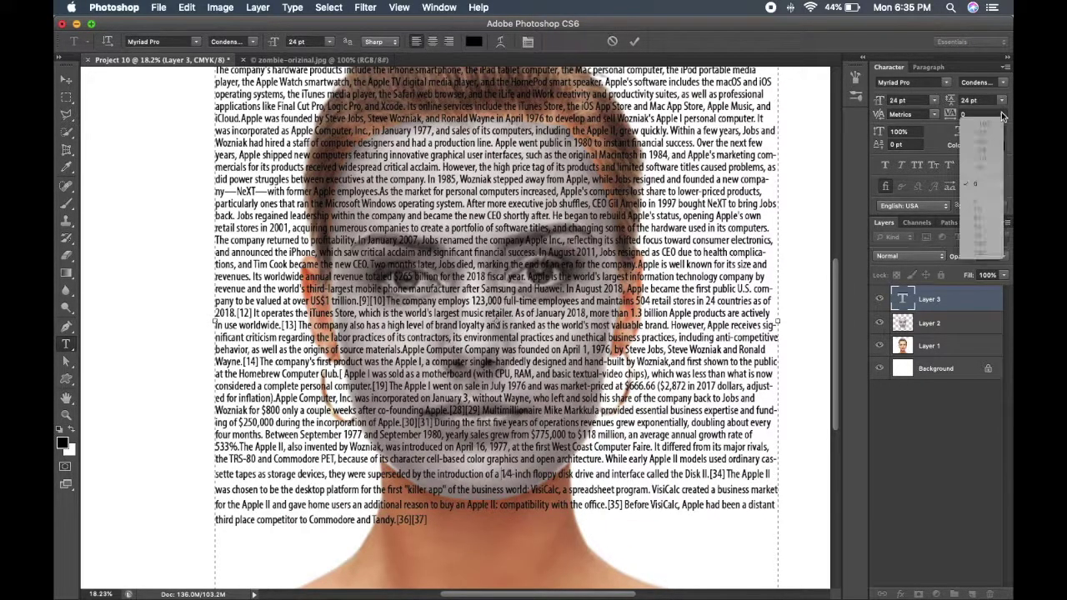
click(934, 101)
click(903, 185)
key(super+a)
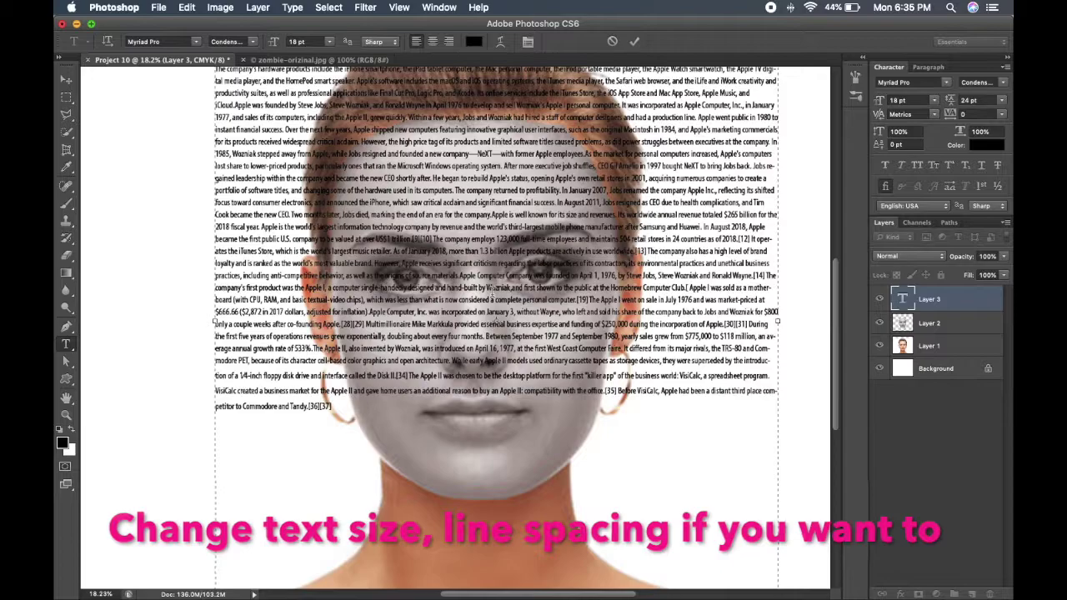
key(super+a)
click(936, 100)
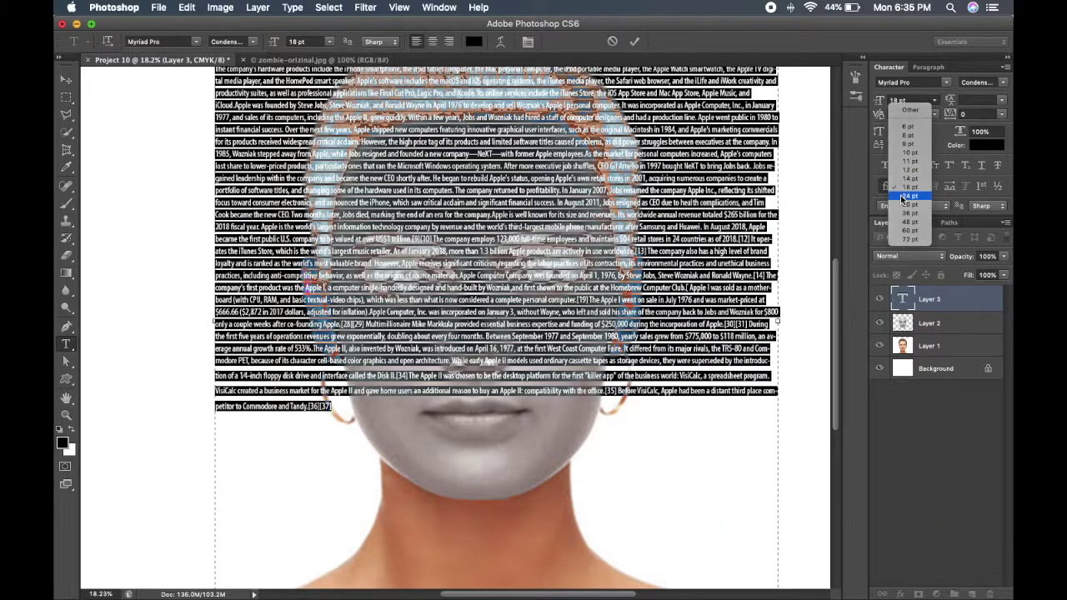
click(907, 197)
Recolour all the article text dark grey and zoom out to the whole page
scroll(494, 321, up, 5)
key(super+a)
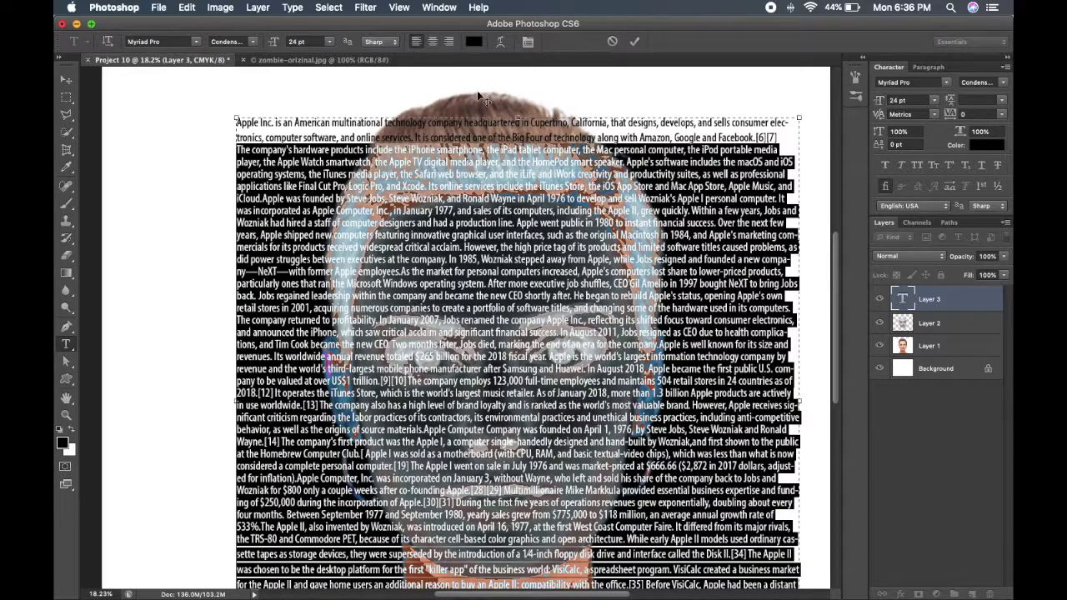
click(473, 42)
click(375, 305)
click(668, 160)
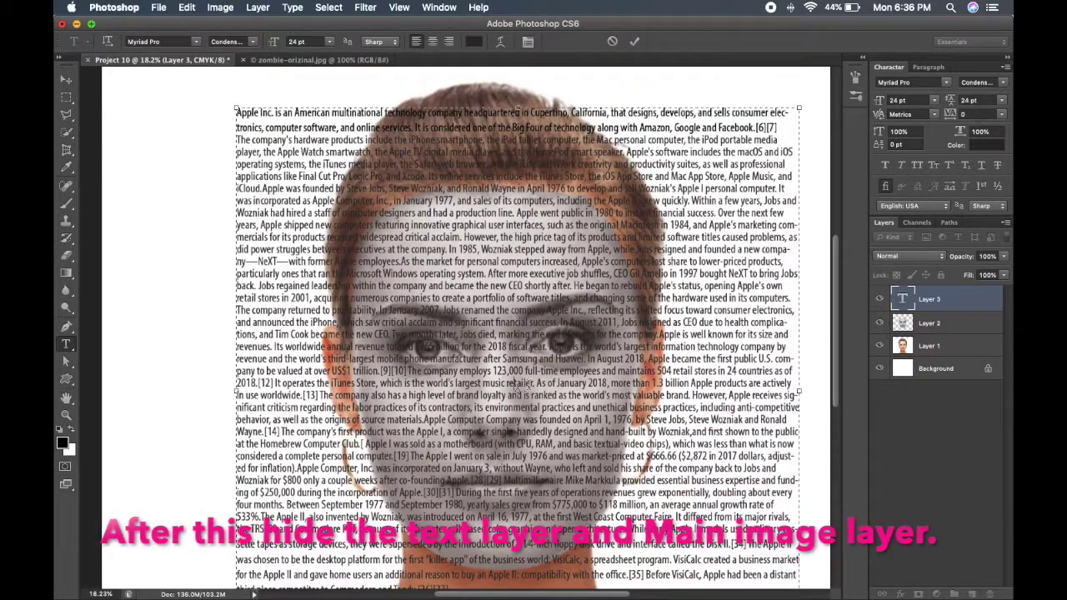
key(super+minus)
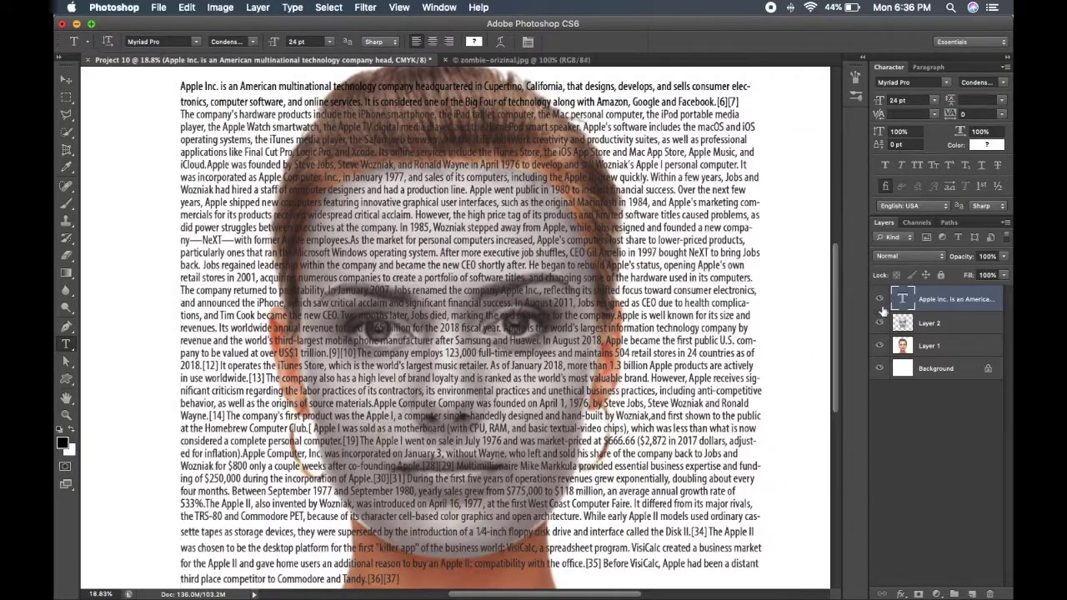
Hide the text and colour photo layers, save as abcd.psd, then reshow the text
click(880, 301)
click(879, 346)
click(159, 7)
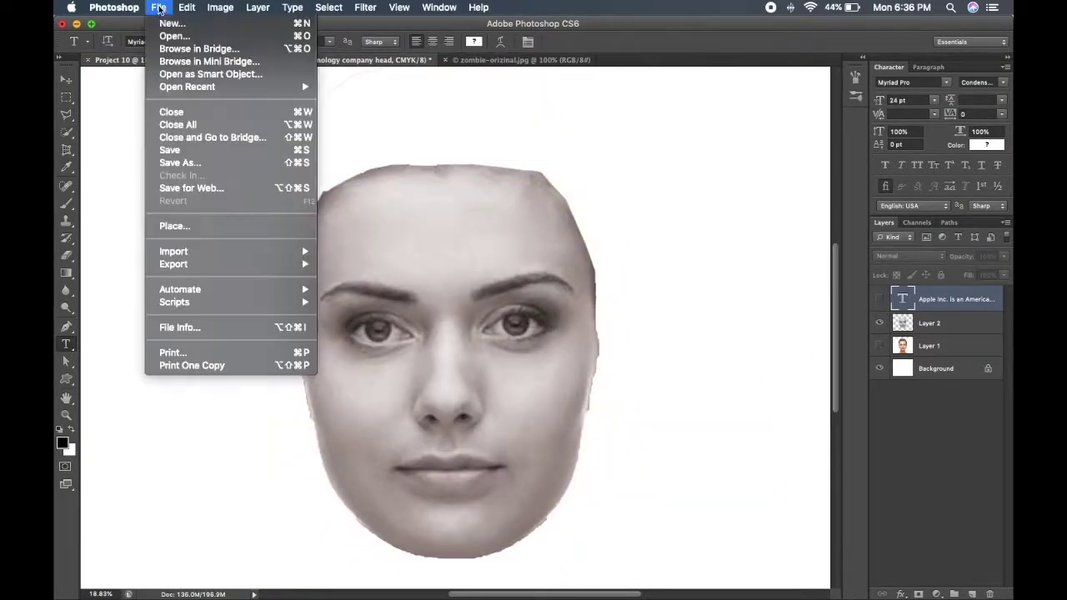
click(180, 162)
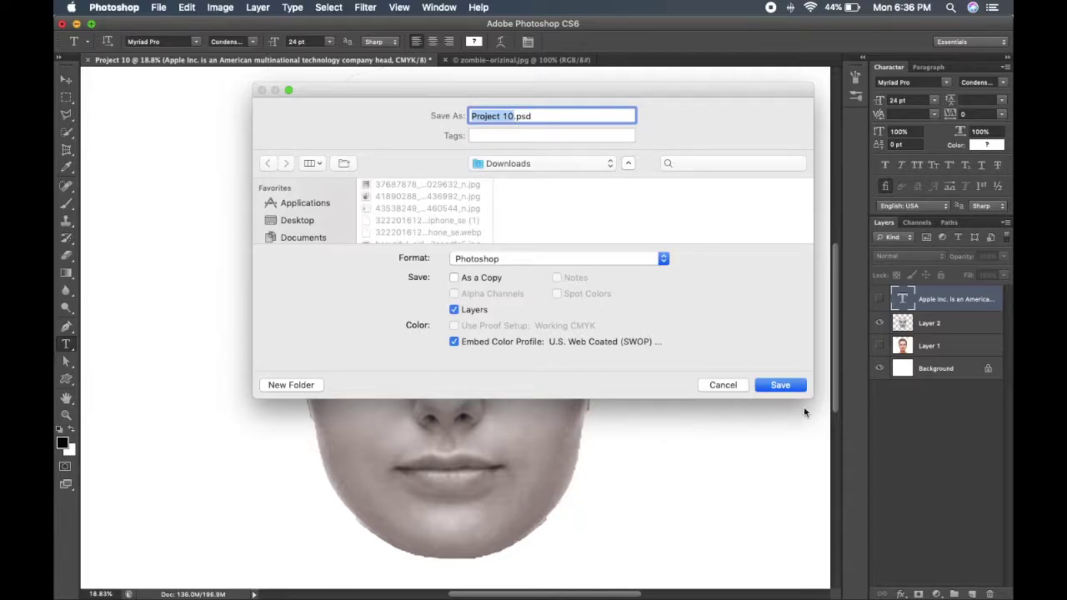
click(780, 385)
click(575, 179)
click(779, 388)
click(684, 253)
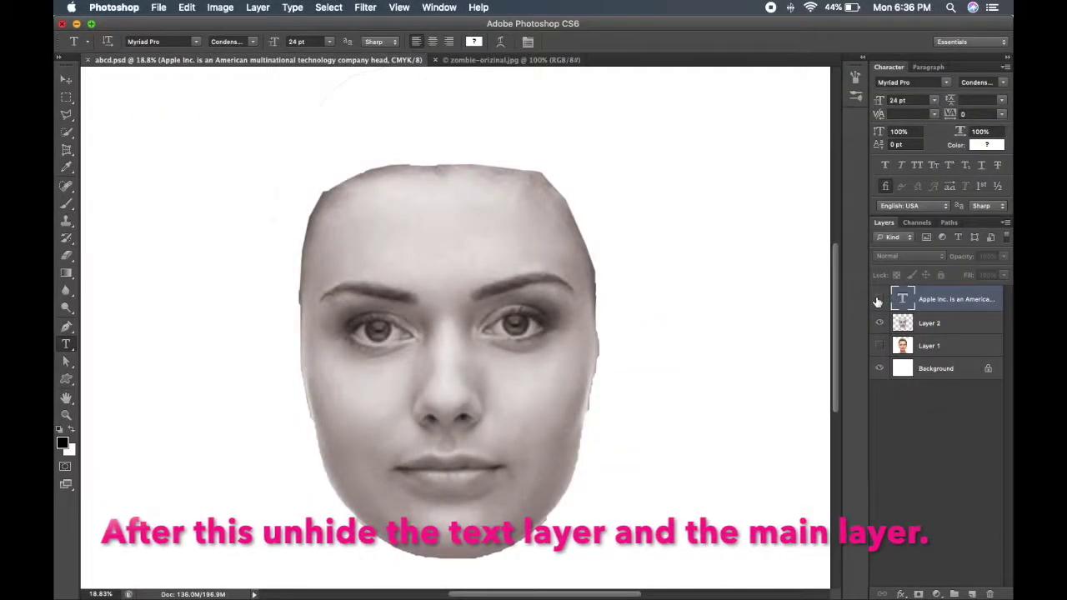
click(878, 299)
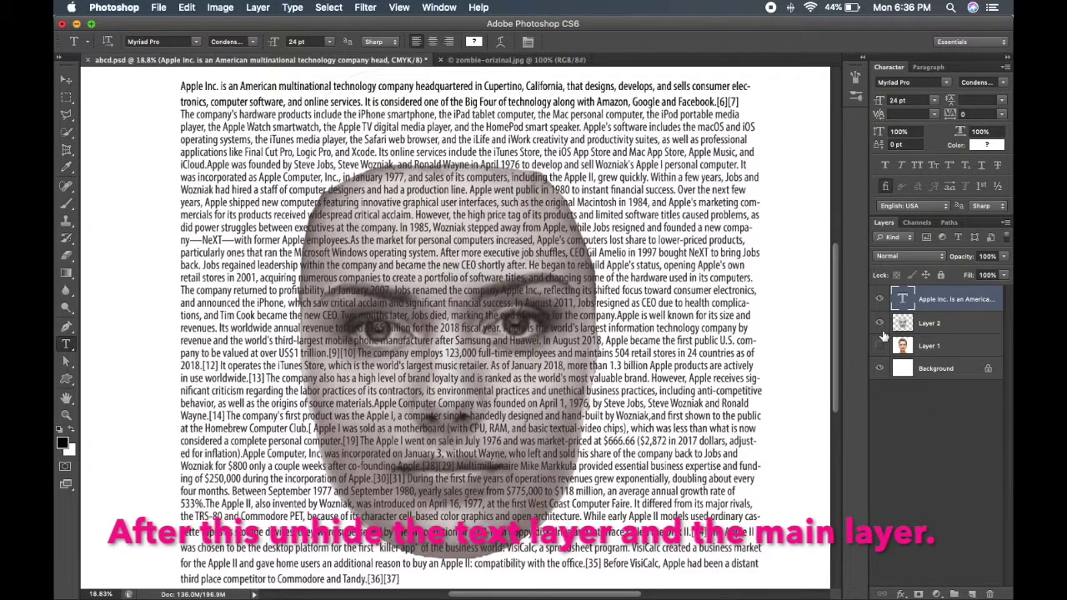
Show Layer 1, rasterize the text, and apply Displace using abcd.psd
click(880, 345)
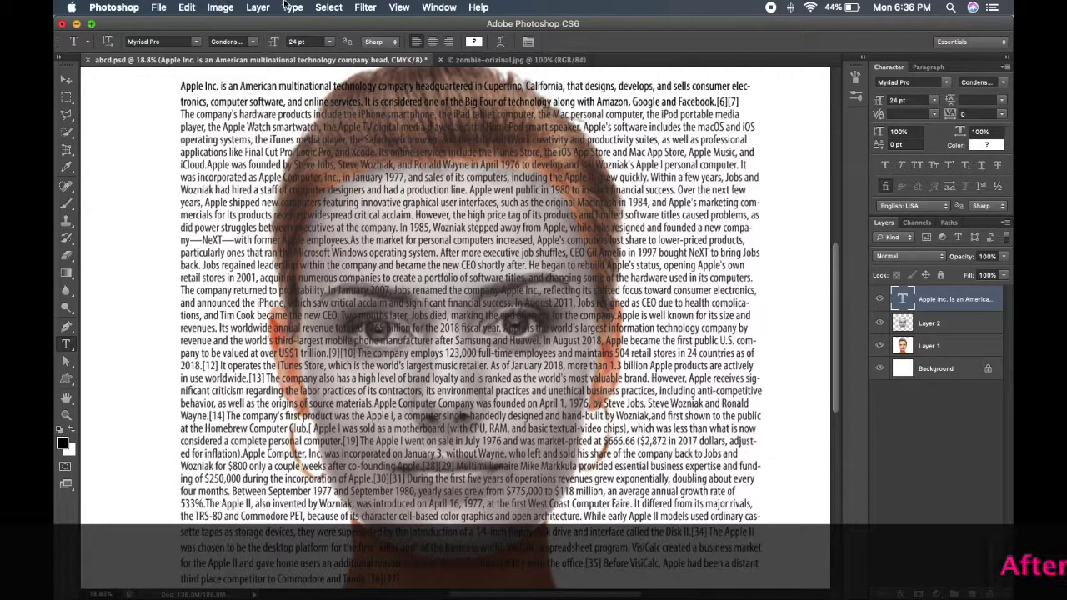
click(366, 7)
mouse_move(378, 175)
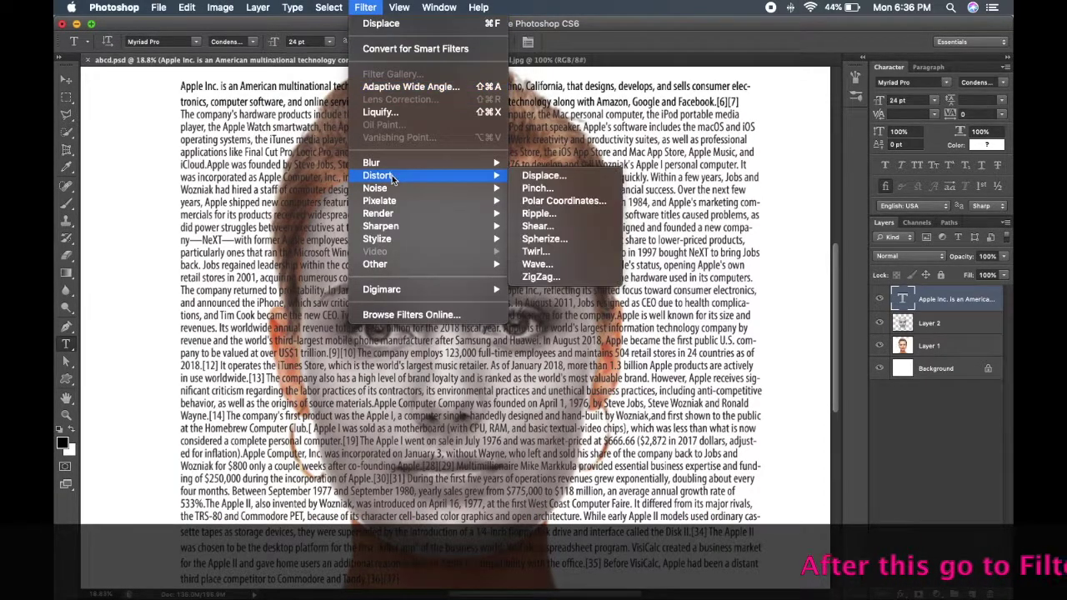
click(542, 176)
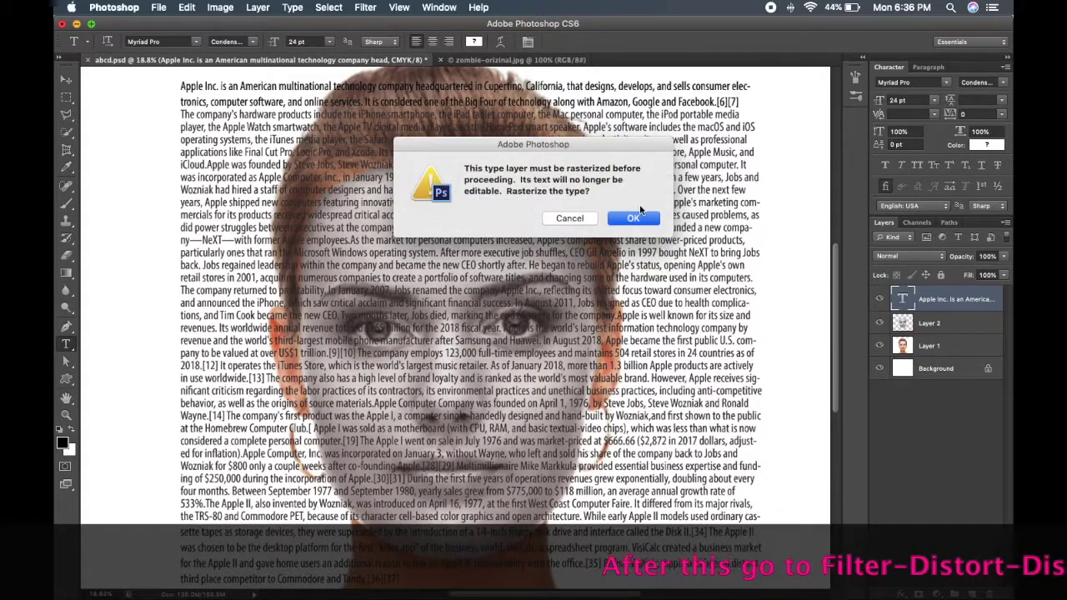
click(634, 218)
click(631, 191)
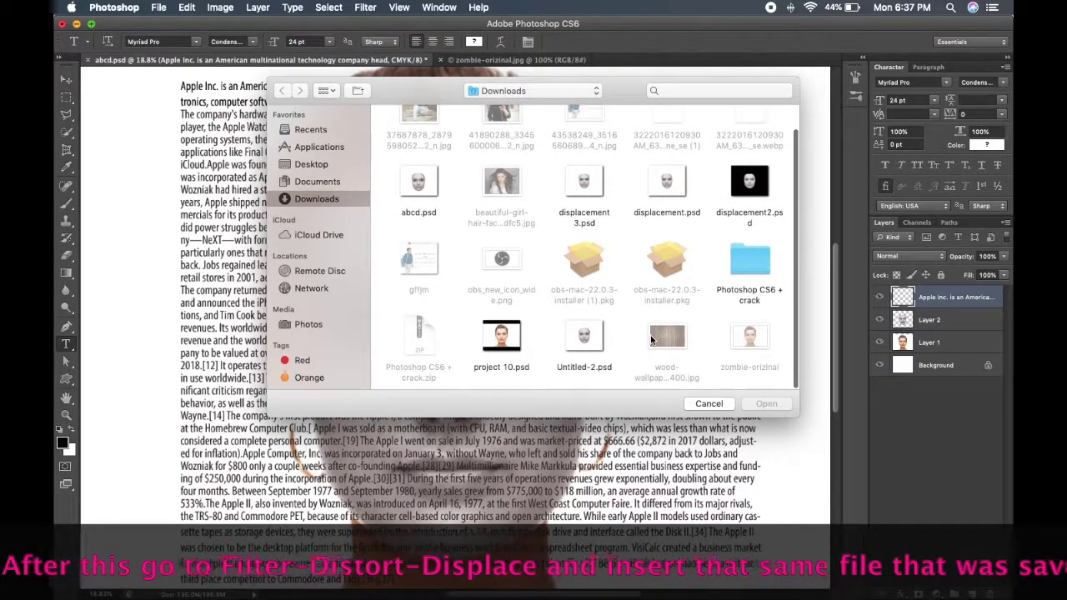
scroll(650, 340, up, 1)
click(419, 210)
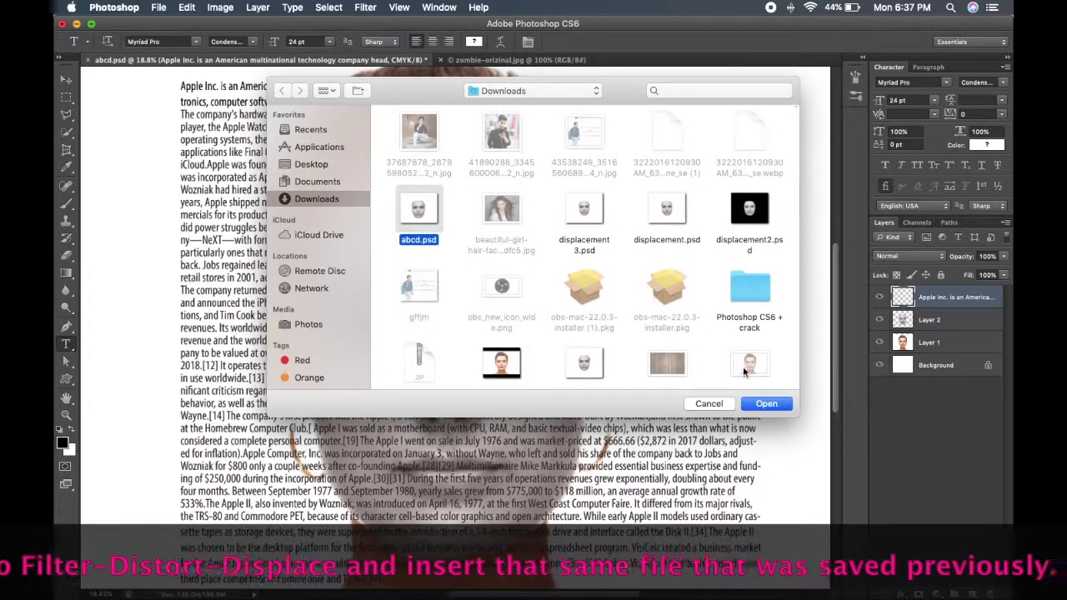
click(767, 404)
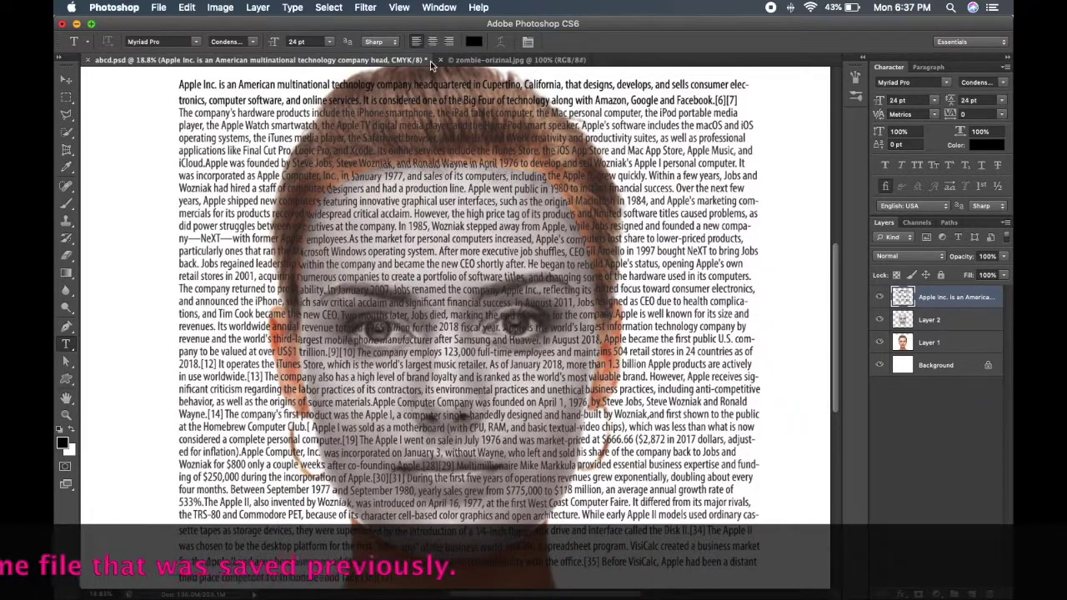
Apply Displace again to the text with abcd.psd as the map
click(367, 7)
mouse_move(377, 175)
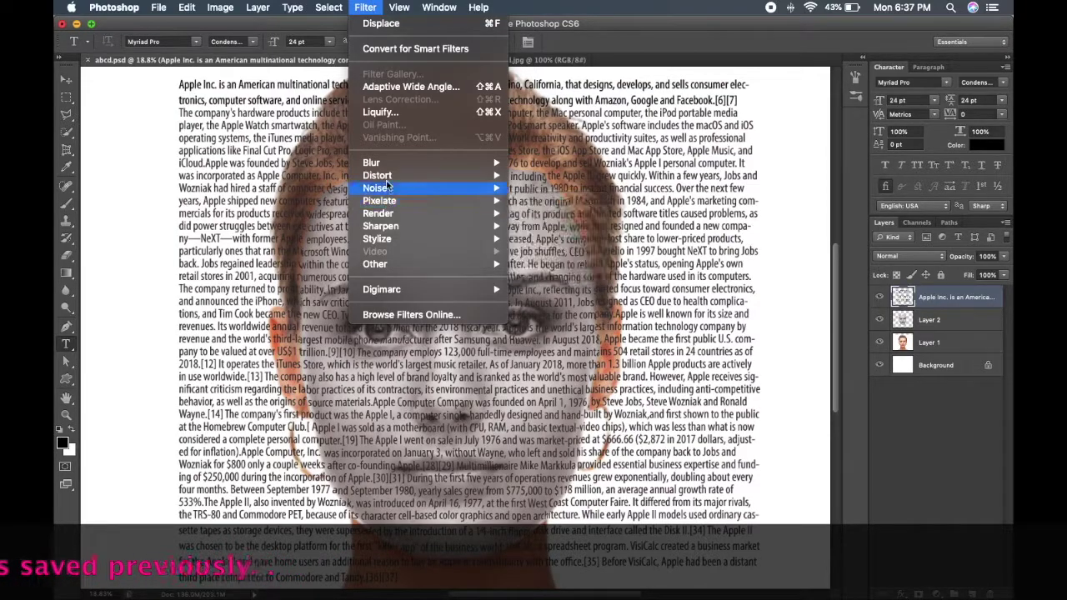
click(532, 175)
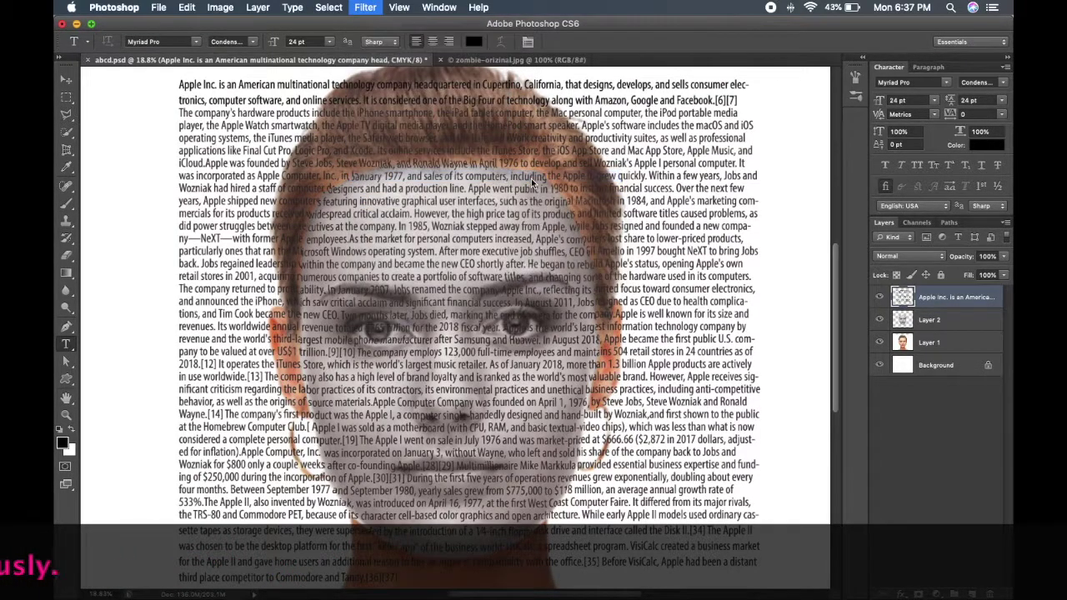
click(617, 197)
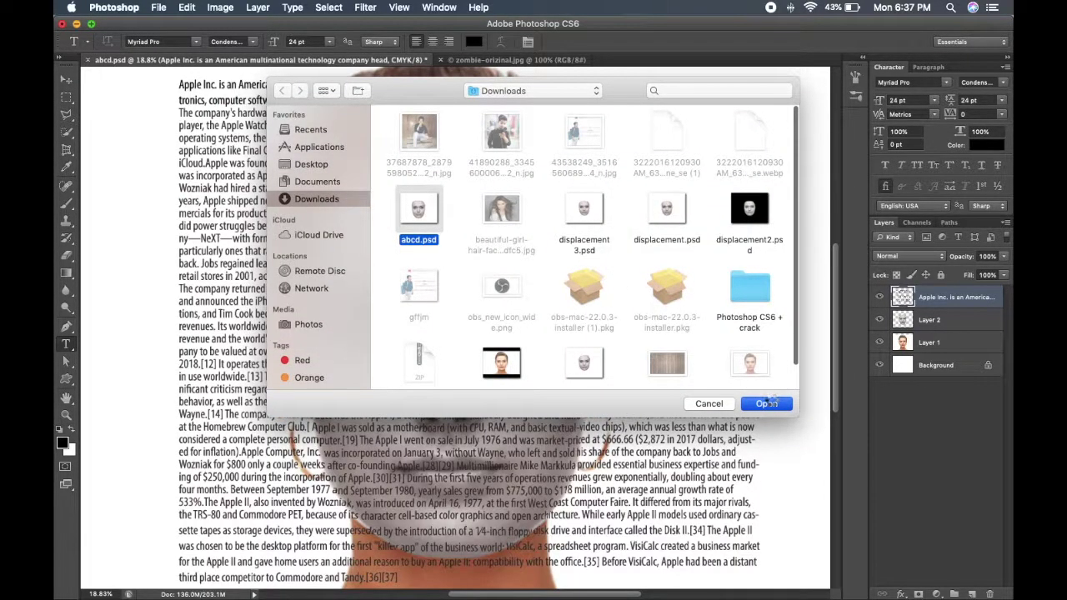
click(768, 404)
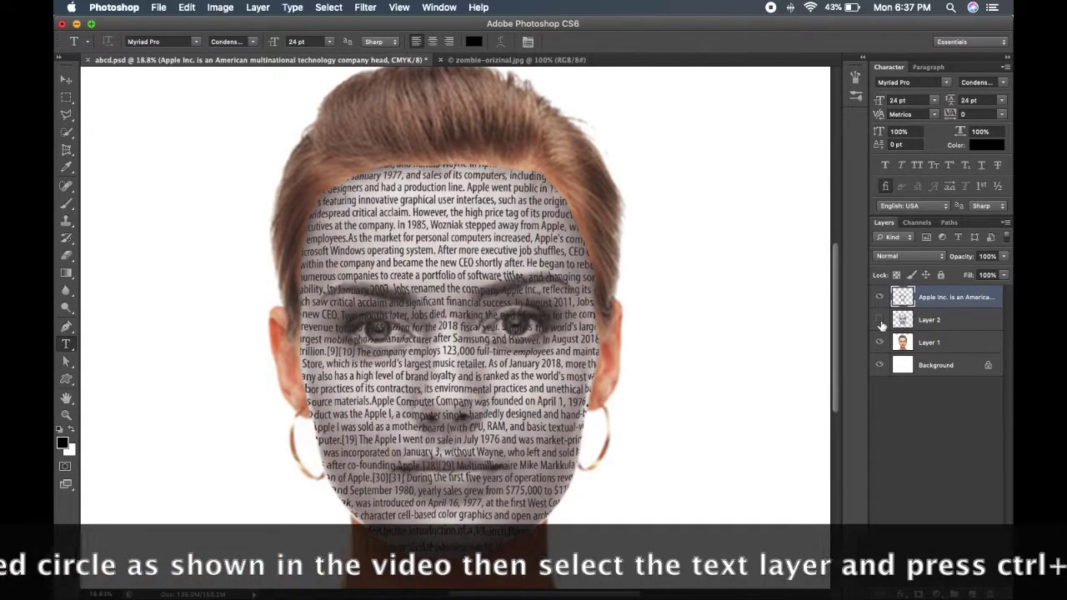
Load the face selection, set the text layer fill to 60%, and hide grey Layer 2
click(880, 319)
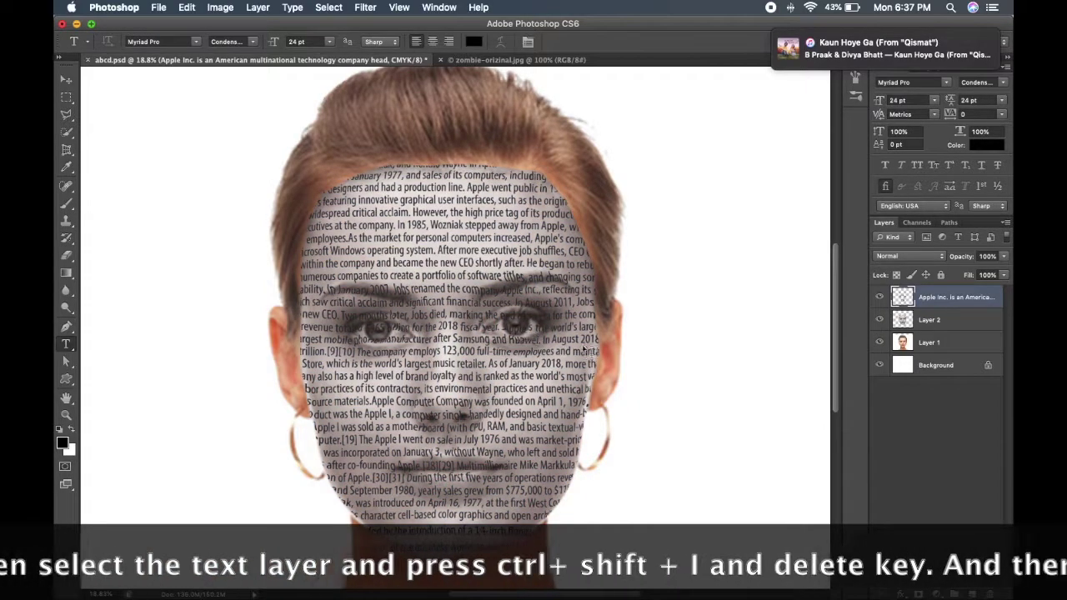
key(shift+6)
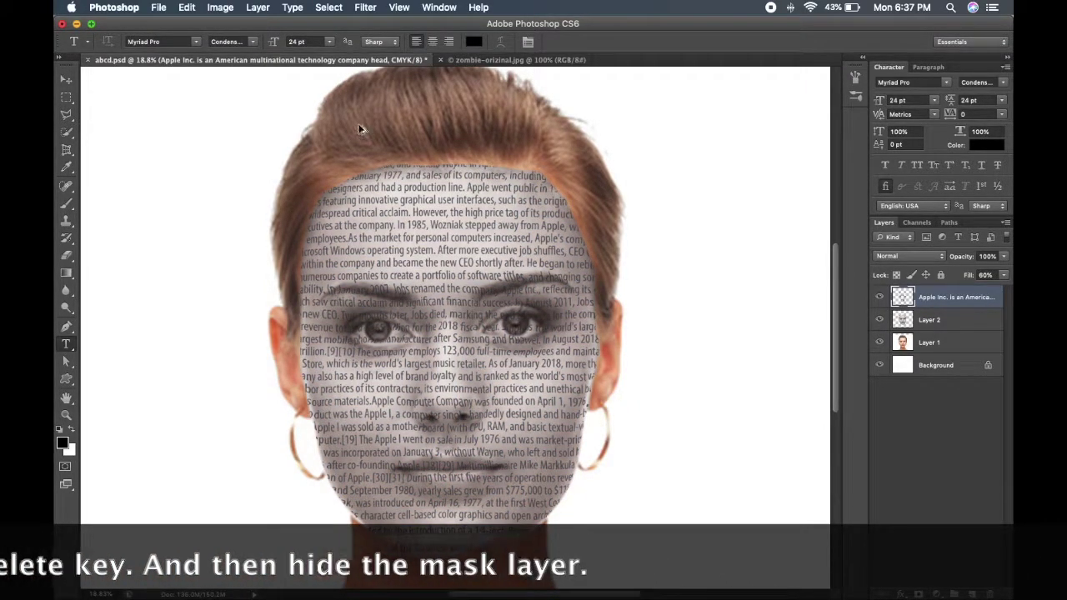
click(881, 321)
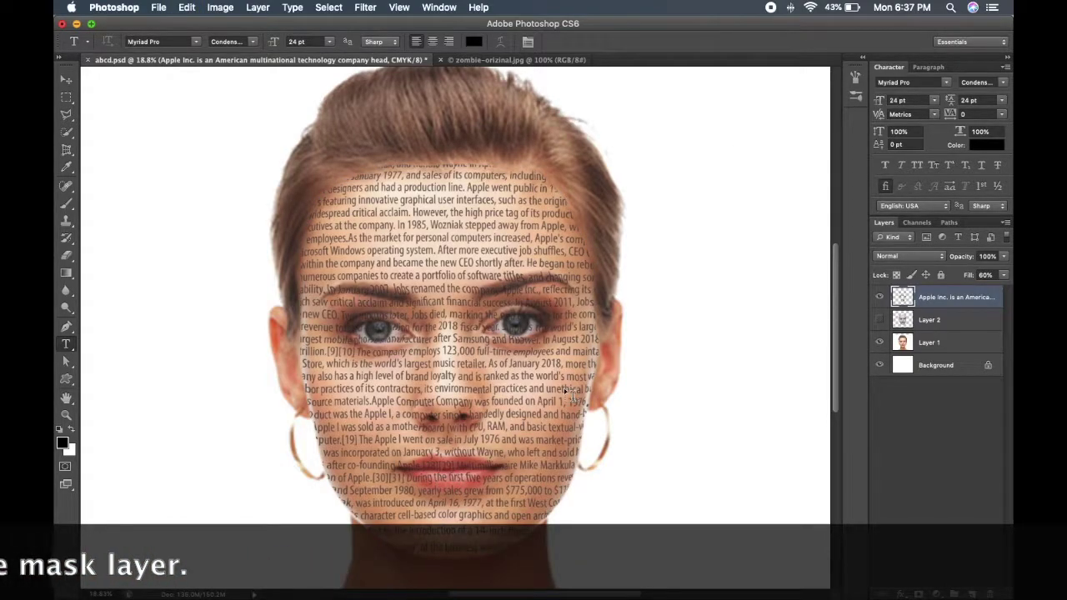
Zoom in and erase the text covering the right eye with the Eraser
scroll(288, 392, up, 1)
scroll(269, 383, up, 1)
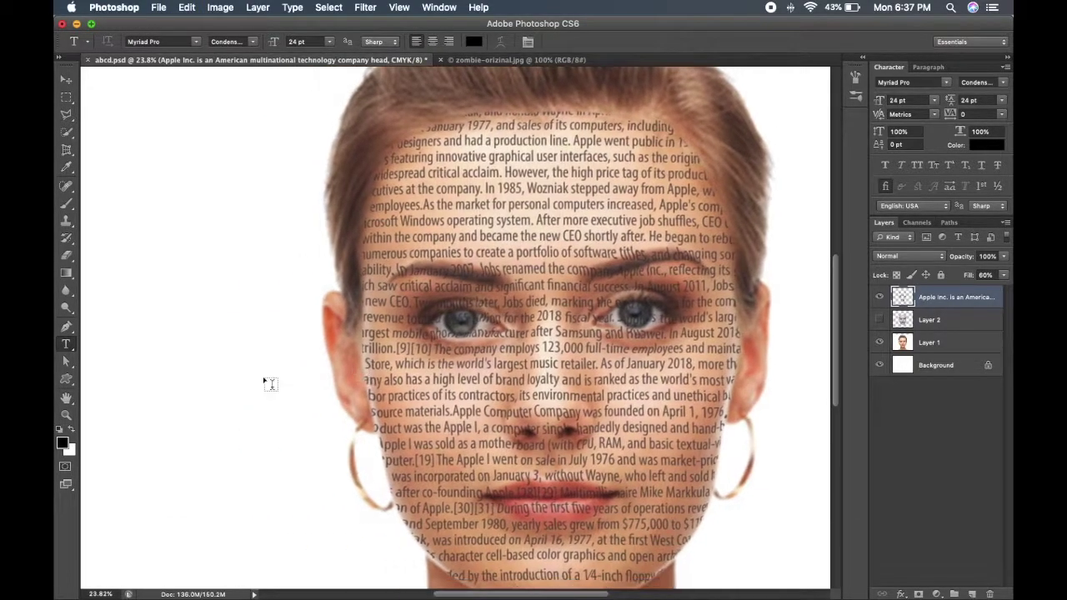
scroll(389, 373, up, 2)
scroll(323, 381, down, 2)
scroll(323, 380, down, 3)
scroll(319, 380, up, 5)
key(e)
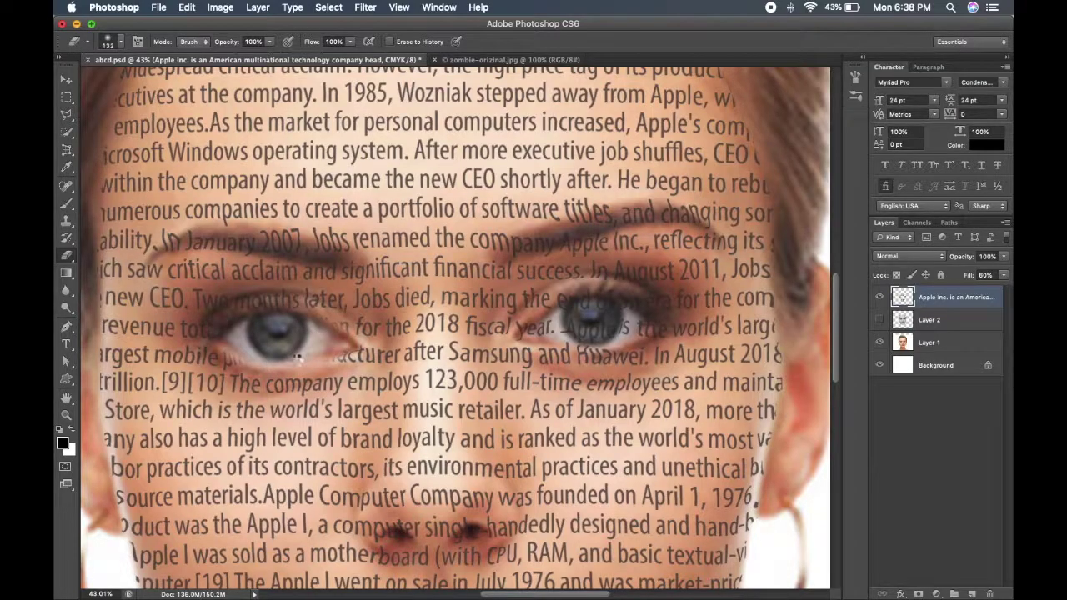
mouse_move(634, 250)
mouse_down()
mouse_move(608, 309)
mouse_move(567, 309)
mouse_move(592, 344)
mouse_move(620, 317)
mouse_move(588, 316)
mouse_move(632, 319)
mouse_up()
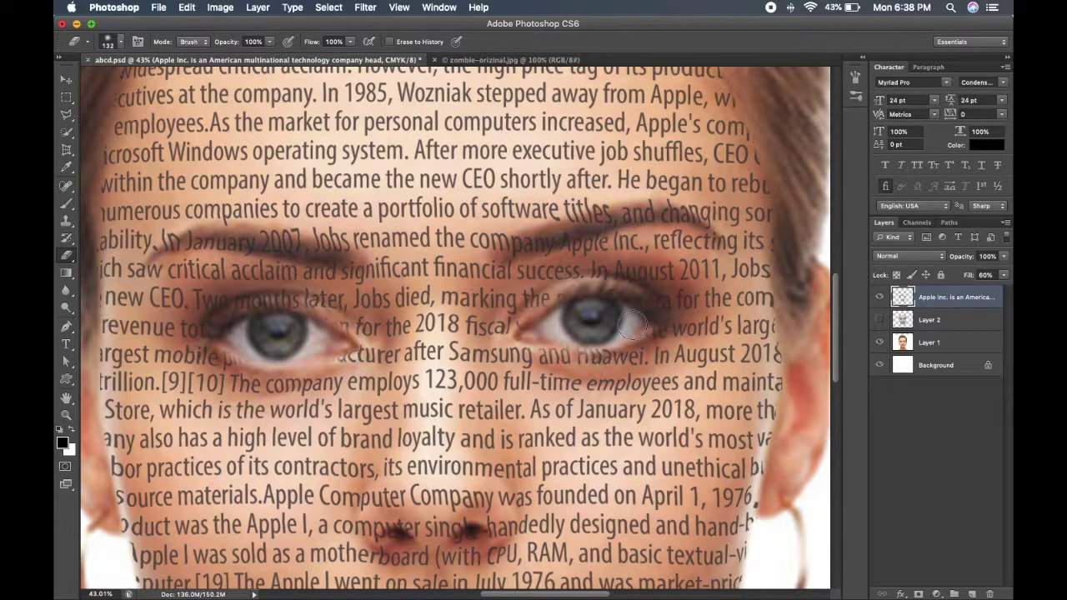
Erase the text across the lips, including the upper lip
scroll(467, 534, down, 5)
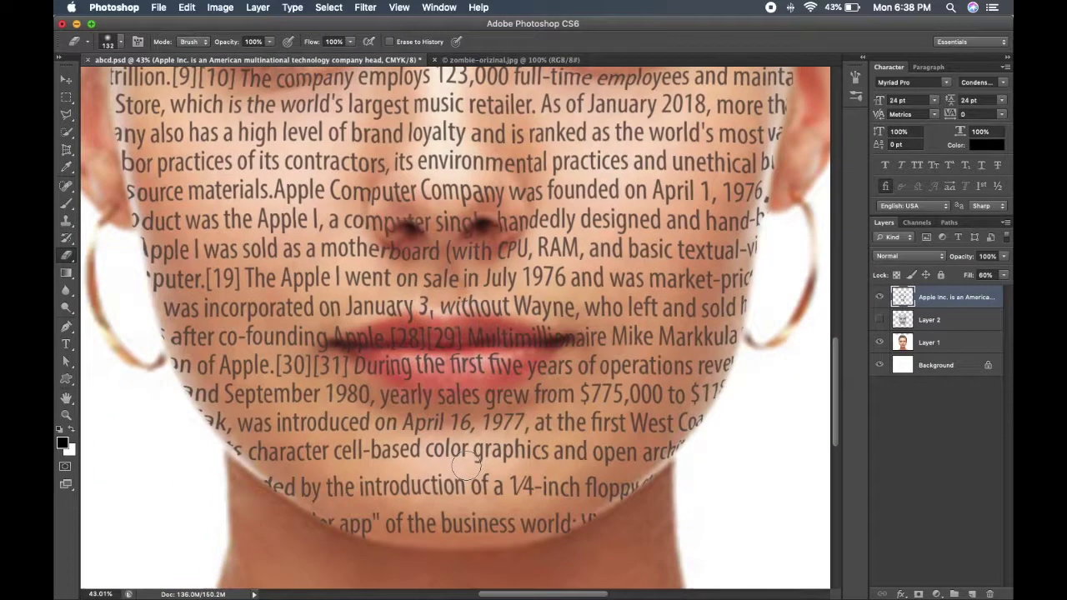
drag(442, 342, 496, 341)
mouse_move(496, 341)
mouse_down()
mouse_move(355, 341)
mouse_move(417, 371)
mouse_move(458, 367)
mouse_move(369, 341)
mouse_up()
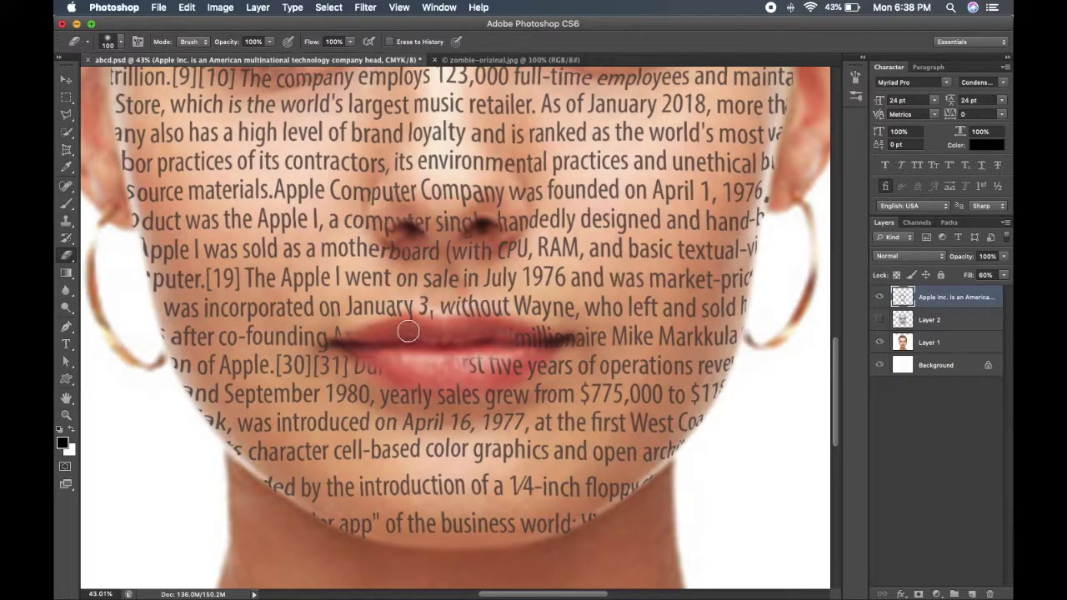
mouse_move(523, 333)
mouse_down()
mouse_move(537, 350)
mouse_move(509, 366)
mouse_move(448, 366)
mouse_up()
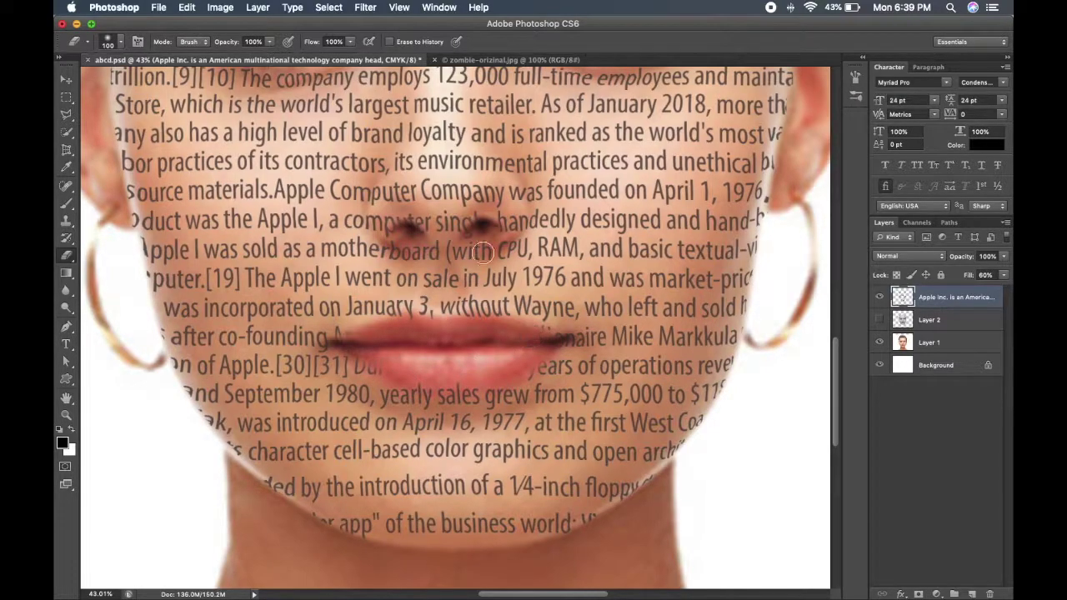
scroll(483, 252, down, 1)
scroll(483, 252, down, 2)
scroll(483, 252, down, 2)
scroll(483, 252, down, 2)
scroll(483, 251, up, 1)
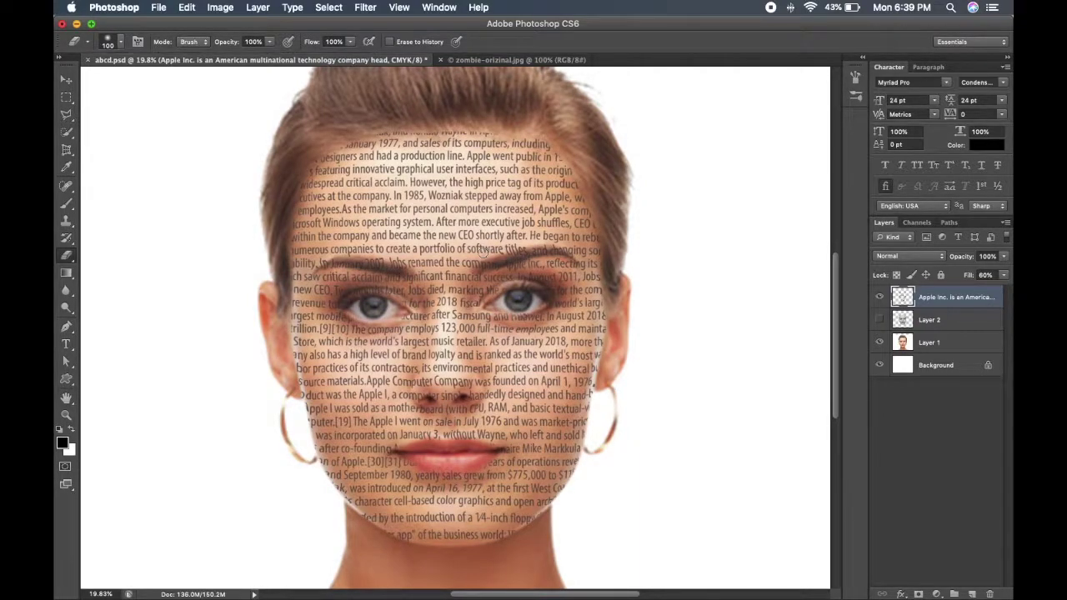
Save the finished portrait as abcd2.psd, confirming the compatibility options
click(880, 319)
click(879, 320)
click(159, 7)
click(167, 159)
text(abcd2.psd)
click(782, 386)
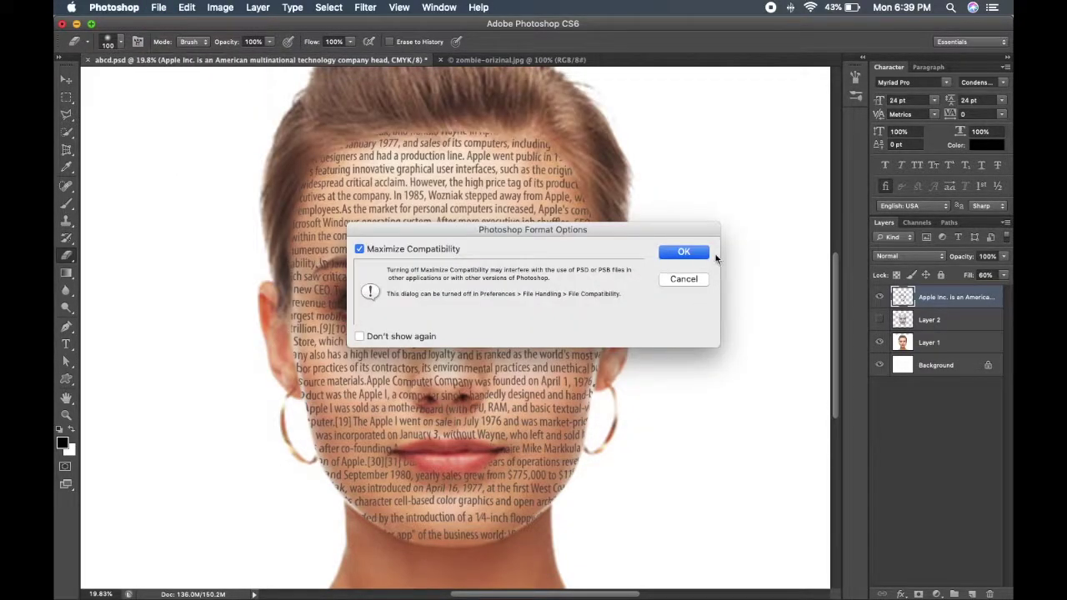
click(682, 249)
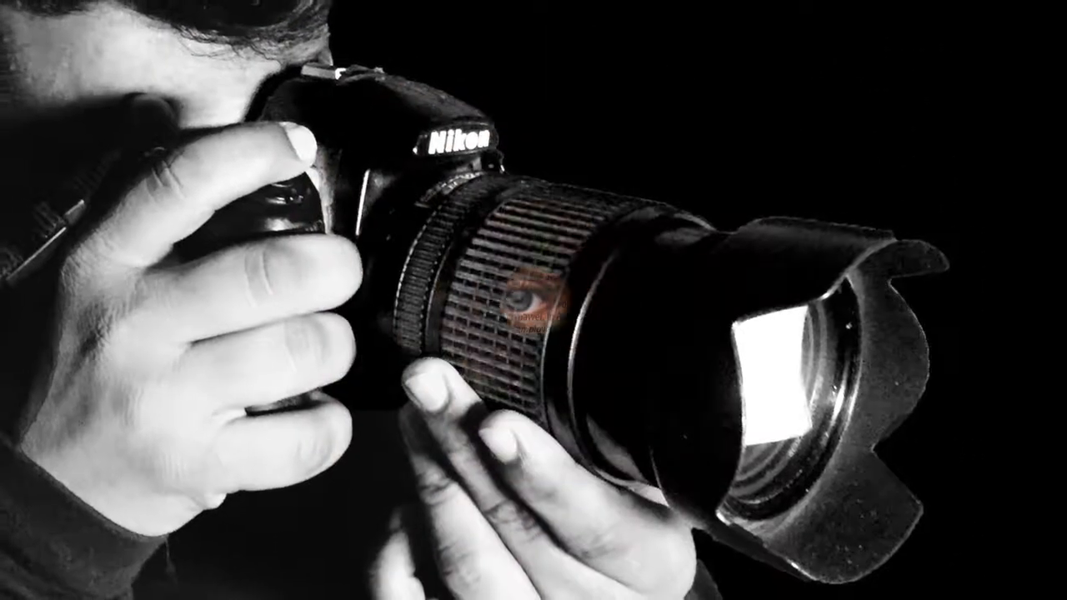